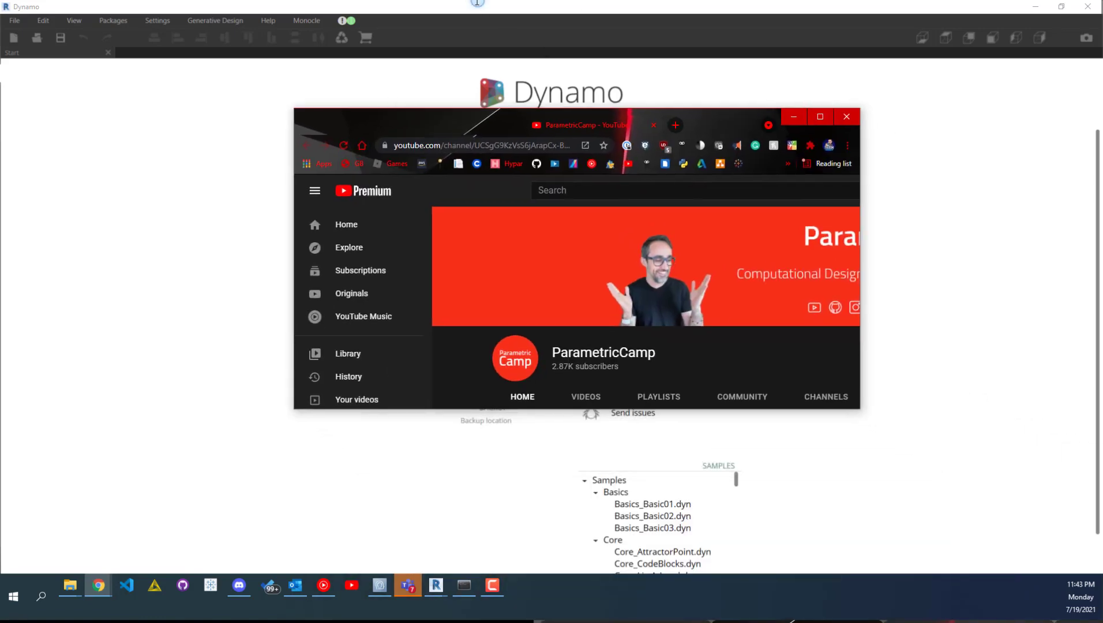
# Browse the uploaded videos on the ParametricCamp YouTube channel and return to Dynamo
pyautogui.doubleClick(666, 113)
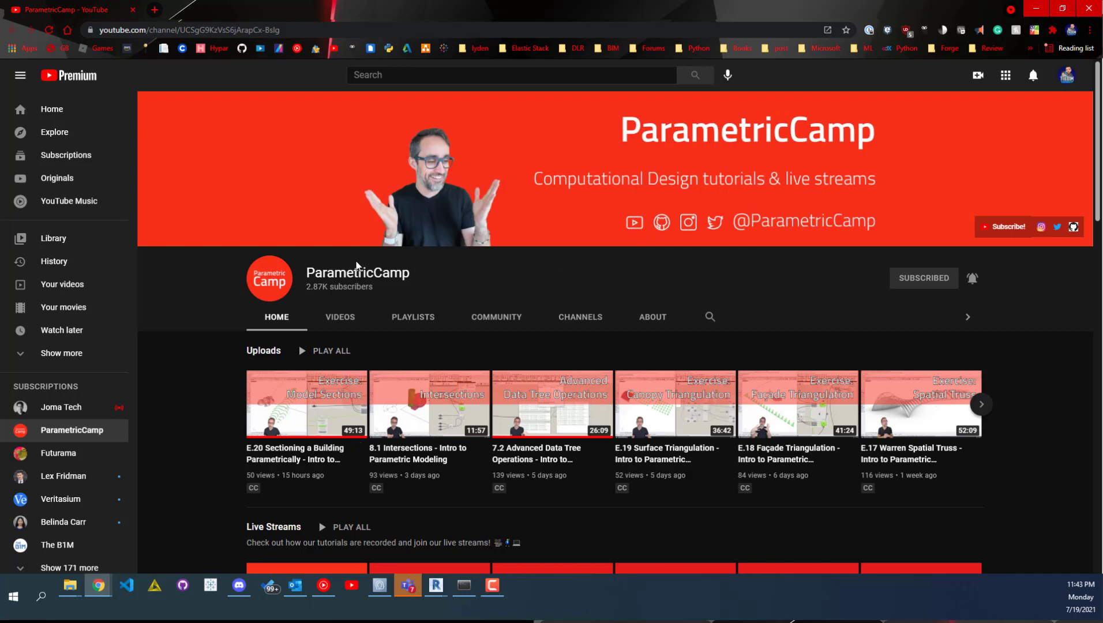
pyautogui.click(356, 323)
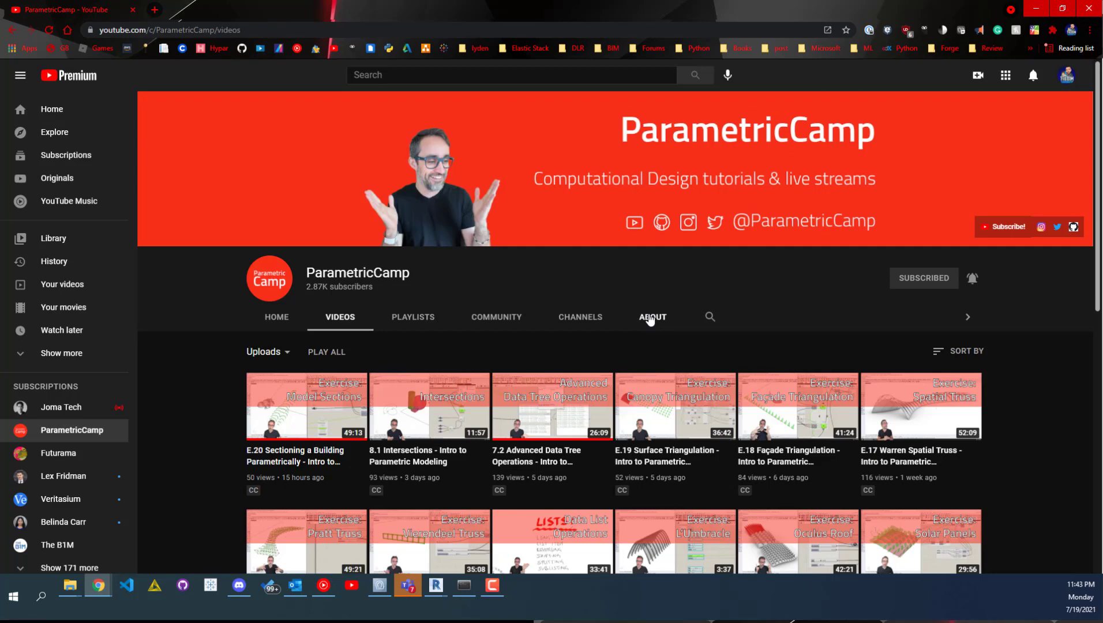
pyautogui.scroll(-2, 831, 346)
pyautogui.scroll(2, 916, 358)
pyautogui.scroll(-2, 805, 316)
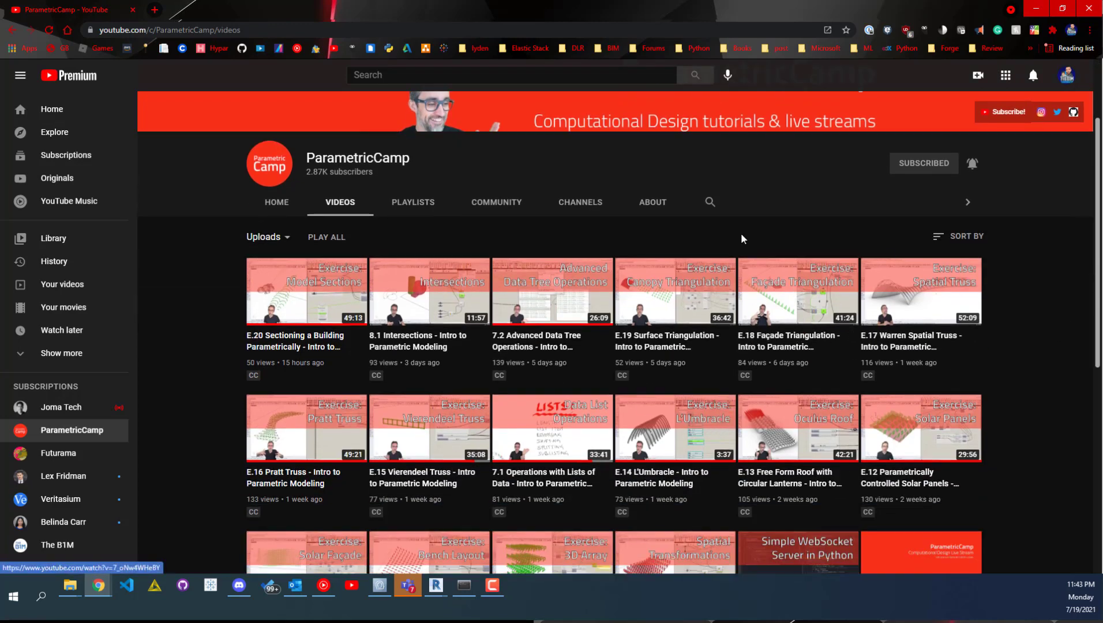
pyautogui.click(1036, 8)
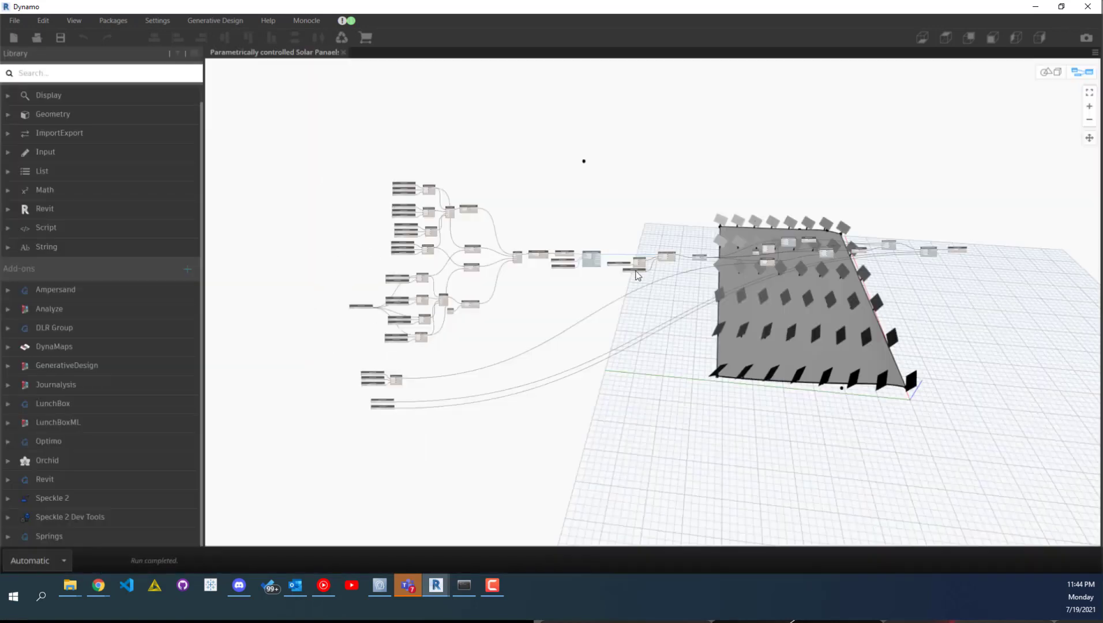
# Examine the solar panel graph's surface-defining nodes, the separate point node and the two panel-size sliders
pyautogui.moveTo(949, 250)
pyautogui.scroll(3, 488, 209)
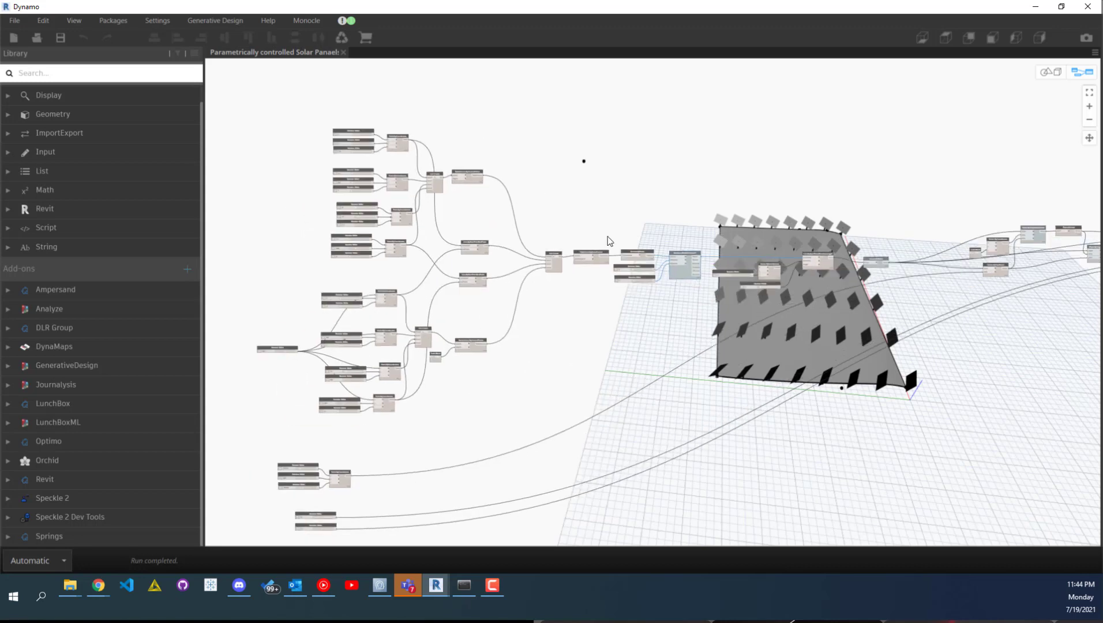
pyautogui.moveTo(486, 192); pyautogui.dragTo(281, 406)
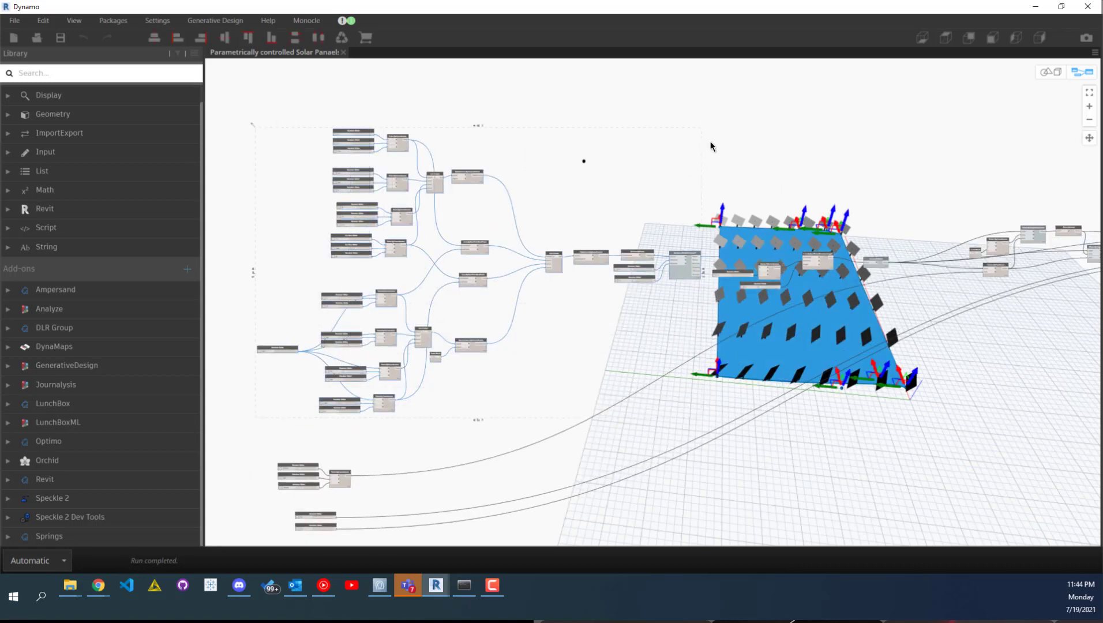
pyautogui.click(839, 202)
pyautogui.moveTo(787, 202); pyautogui.dragTo(923, 160, button='middle')
pyautogui.scroll(-3, 923, 160)
pyautogui.scroll(10, 554, 238)
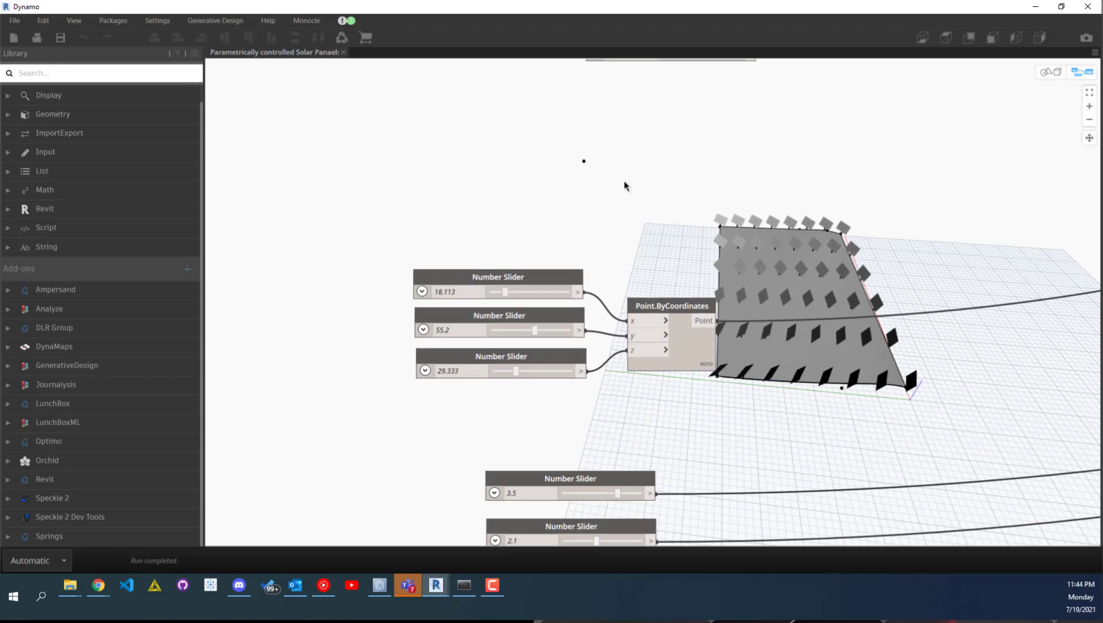
pyautogui.moveTo(621, 177); pyautogui.dragTo(594, 90, button='middle')
pyautogui.moveTo(747, 172); pyautogui.dragTo(470, 297)
pyautogui.click(774, 104)
# Set the upper of the two panel-size sliders to 2.2 and rename it Width
pyautogui.moveTo(556, 385); pyautogui.dragTo(558, 384)
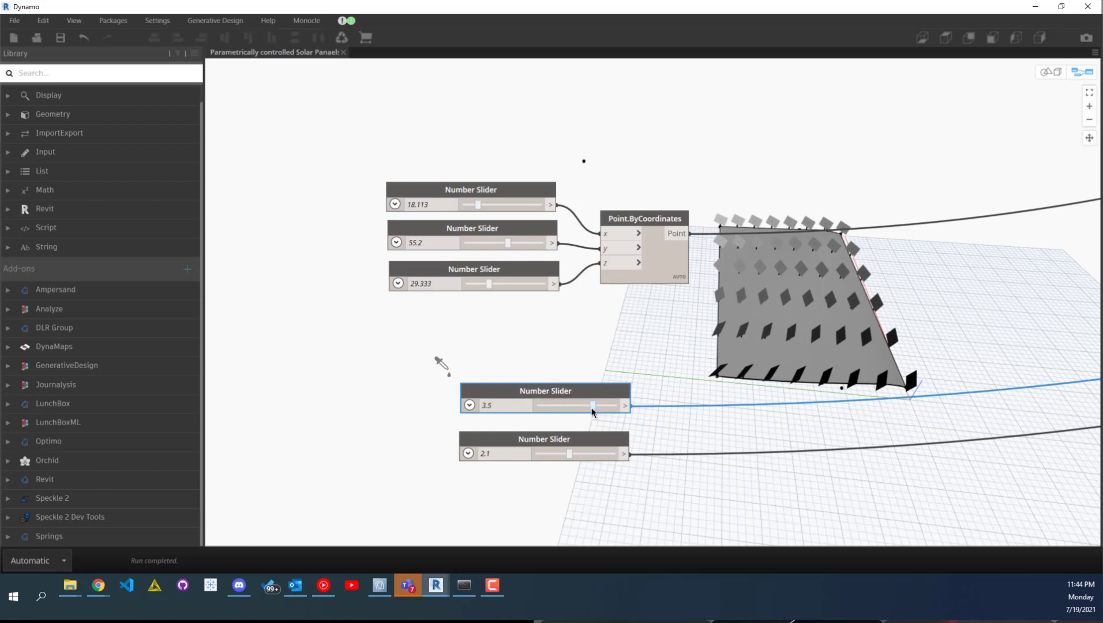
pyautogui.moveTo(591, 410); pyautogui.dragTo(573, 405)
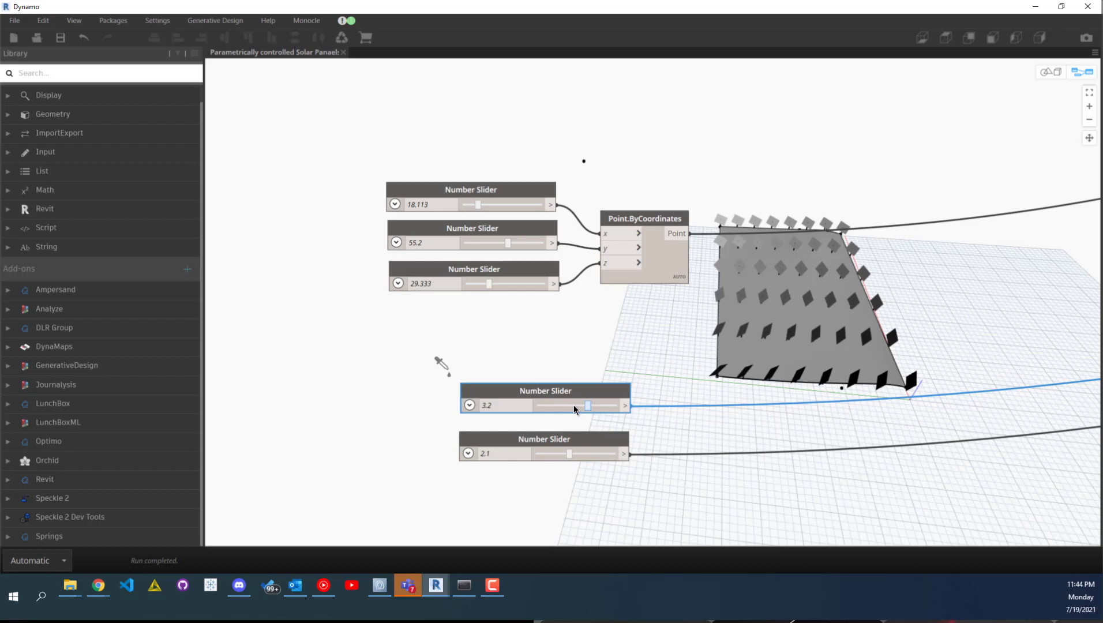
pyautogui.doubleClick(534, 391)
pyautogui.write('Width')
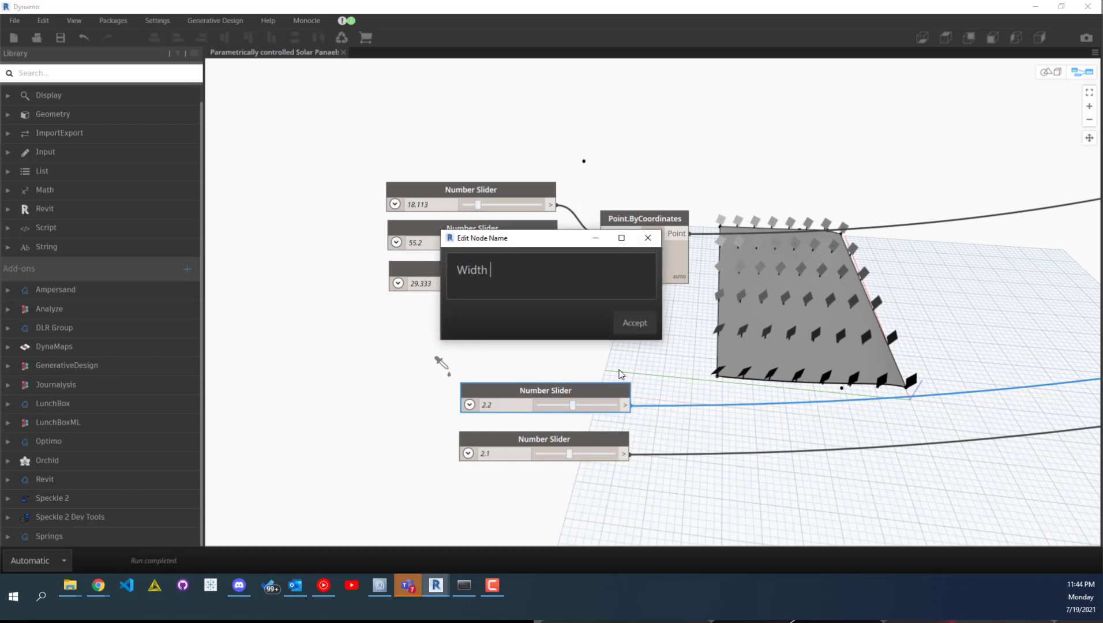
pyautogui.click(635, 323)
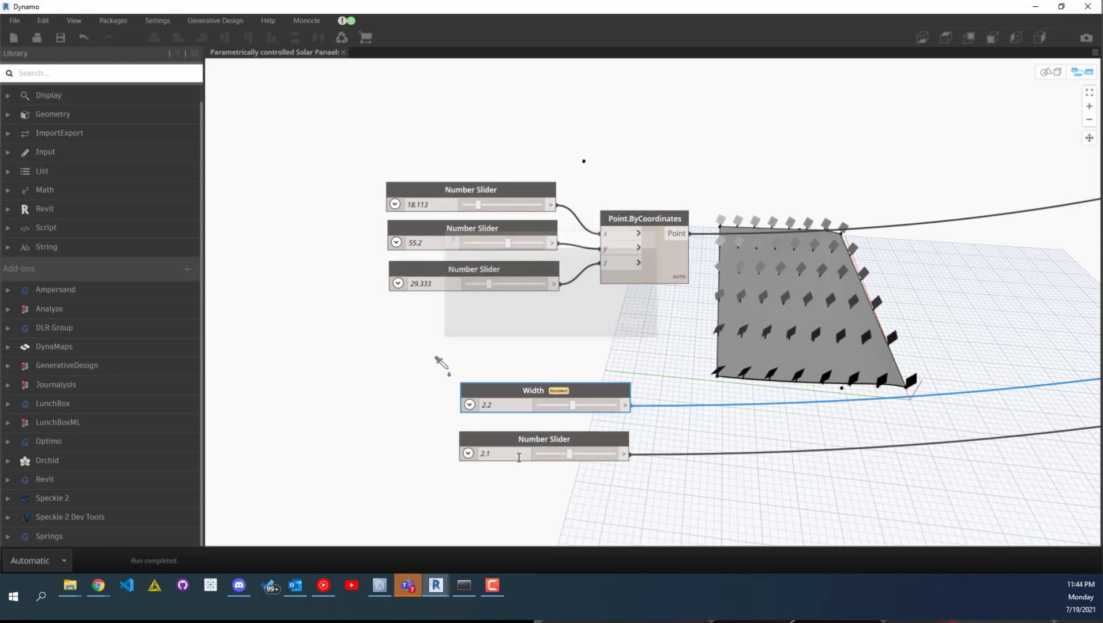
# Rename the number slider directly below Width as Height
pyautogui.doubleClick(542, 437)
pyautogui.write('Height')
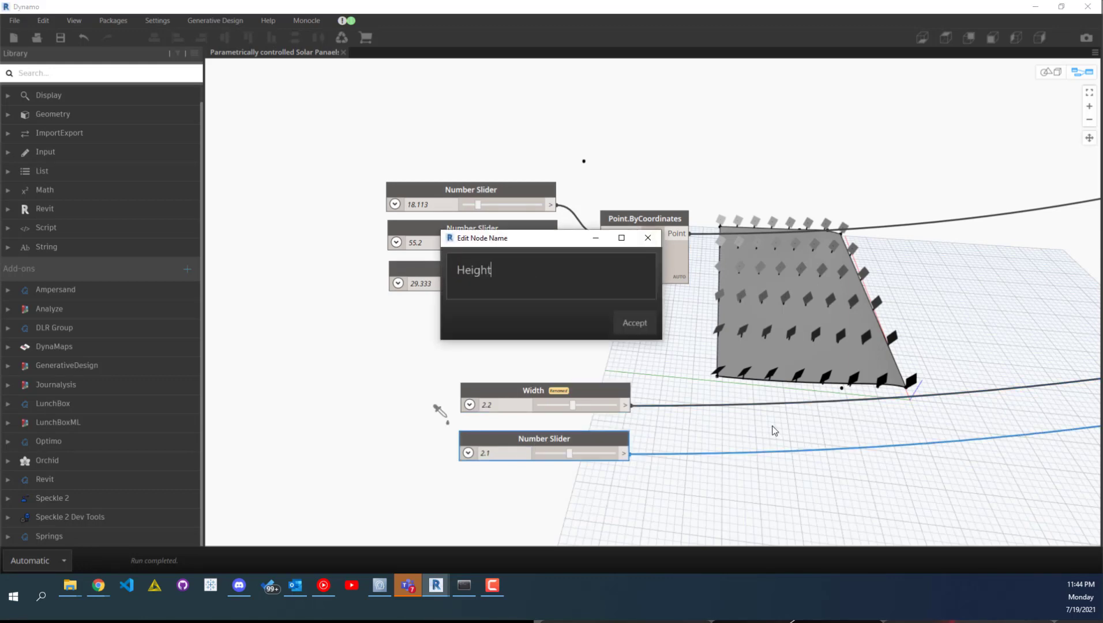
pyautogui.click(634, 323)
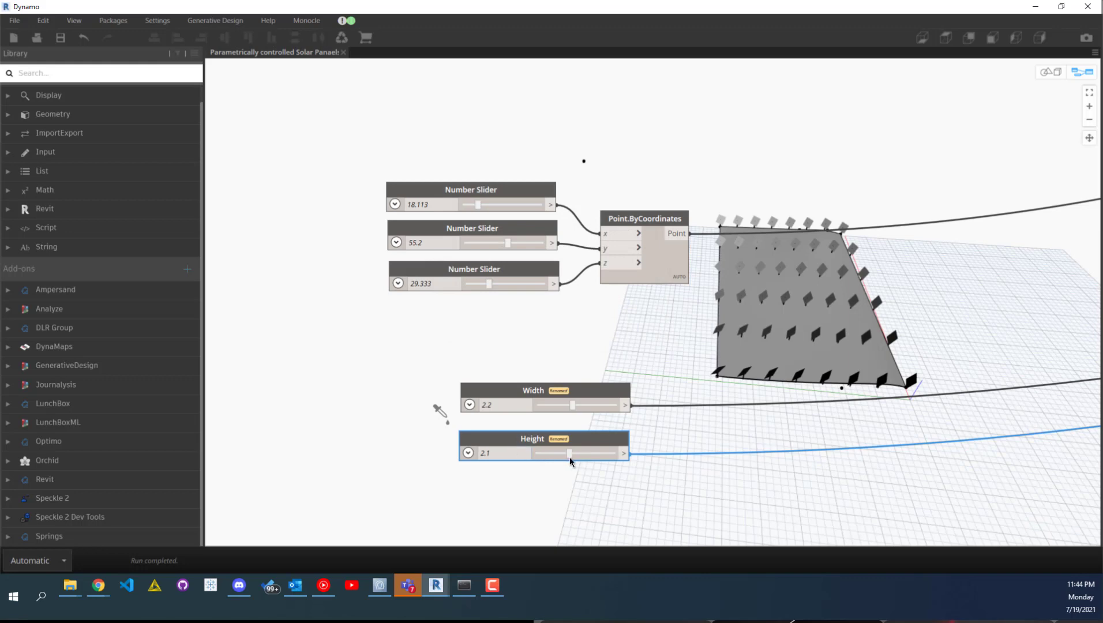
# Vary the panel Width slider through 1.4 and 2.8, finishing at 3.5
pyautogui.click(563, 456)
pyautogui.click(569, 455)
pyautogui.moveTo(573, 404); pyautogui.dragTo(559, 405)
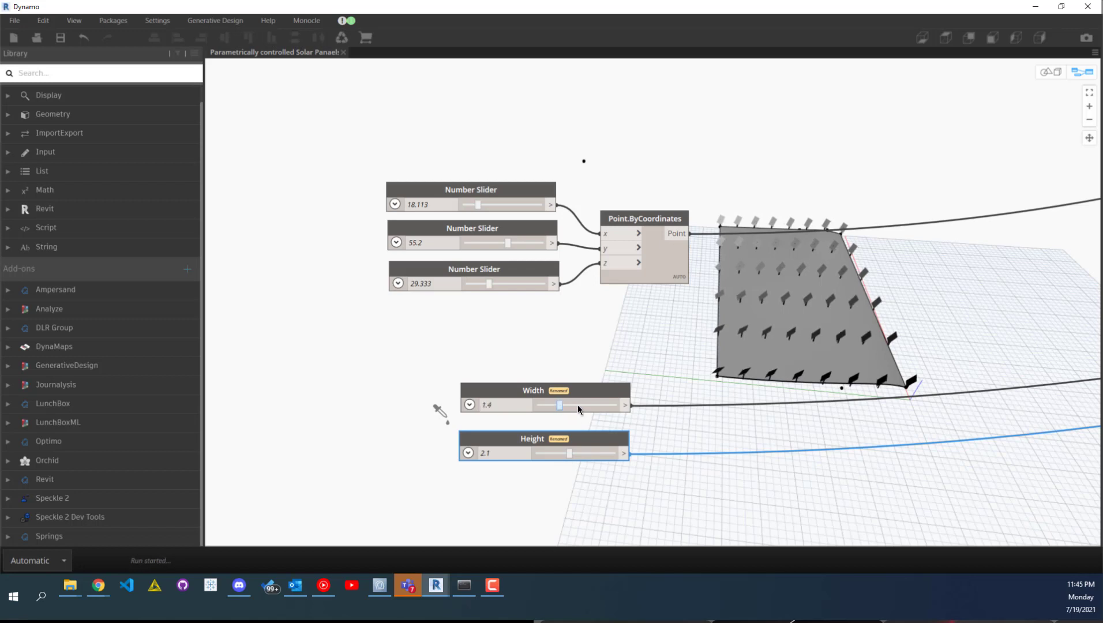
pyautogui.click(582, 404)
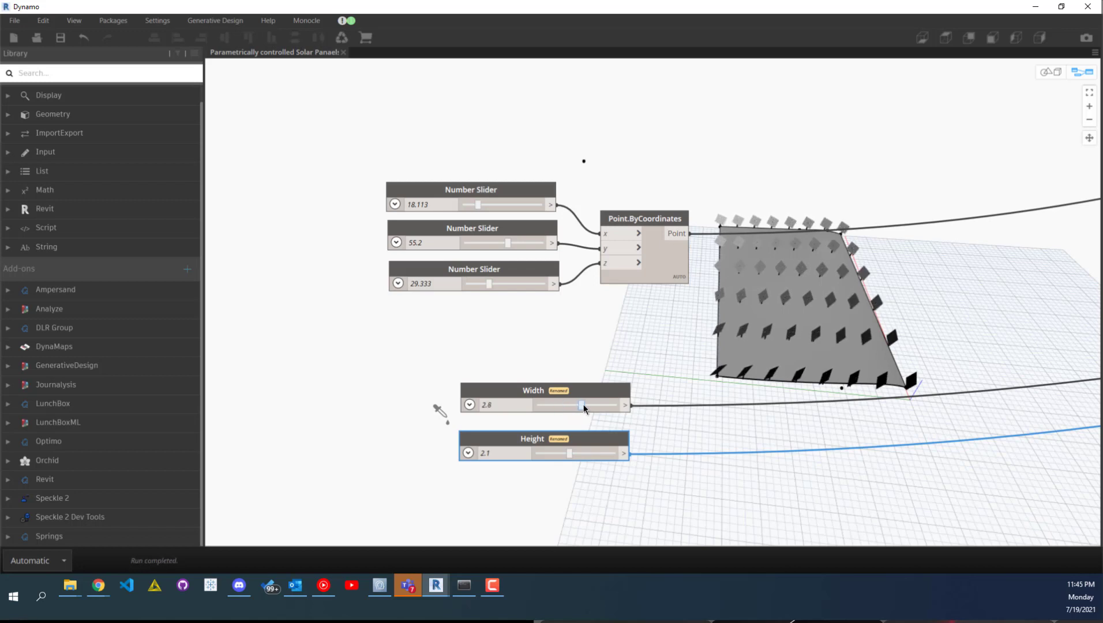
pyautogui.click(593, 405)
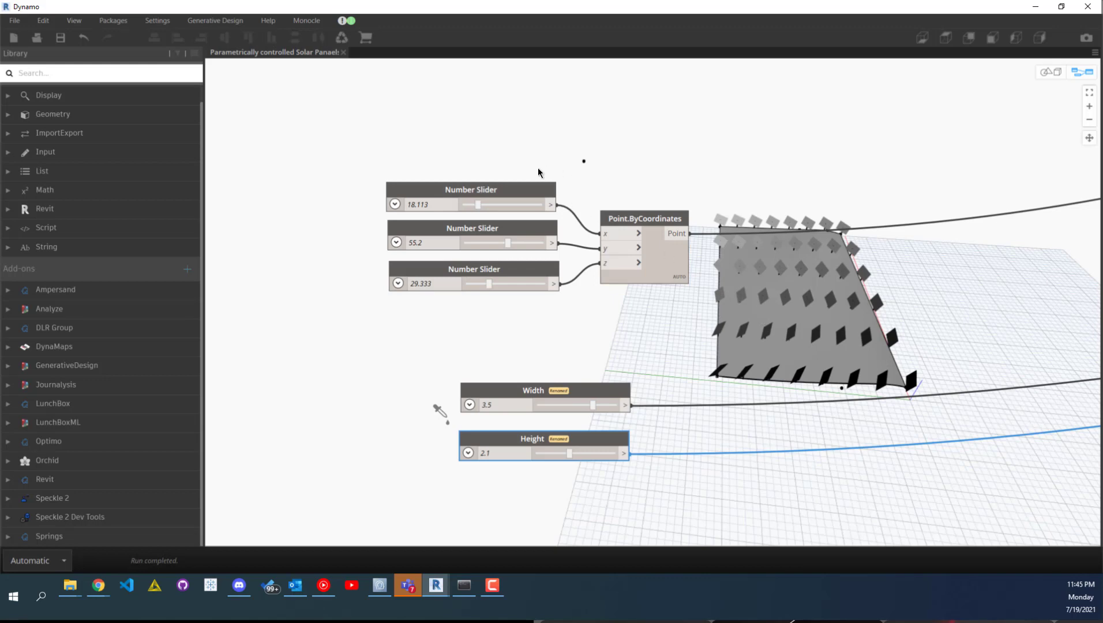
# Group the standalone Point.ByCoordinates node with its three number sliders and title the group Sun
pyautogui.moveTo(482, 212); pyautogui.dragTo(612, 291)
pyautogui.moveTo(581, 221); pyautogui.dragTo(487, 267, button='middle')
pyautogui.rightClick(552, 266)
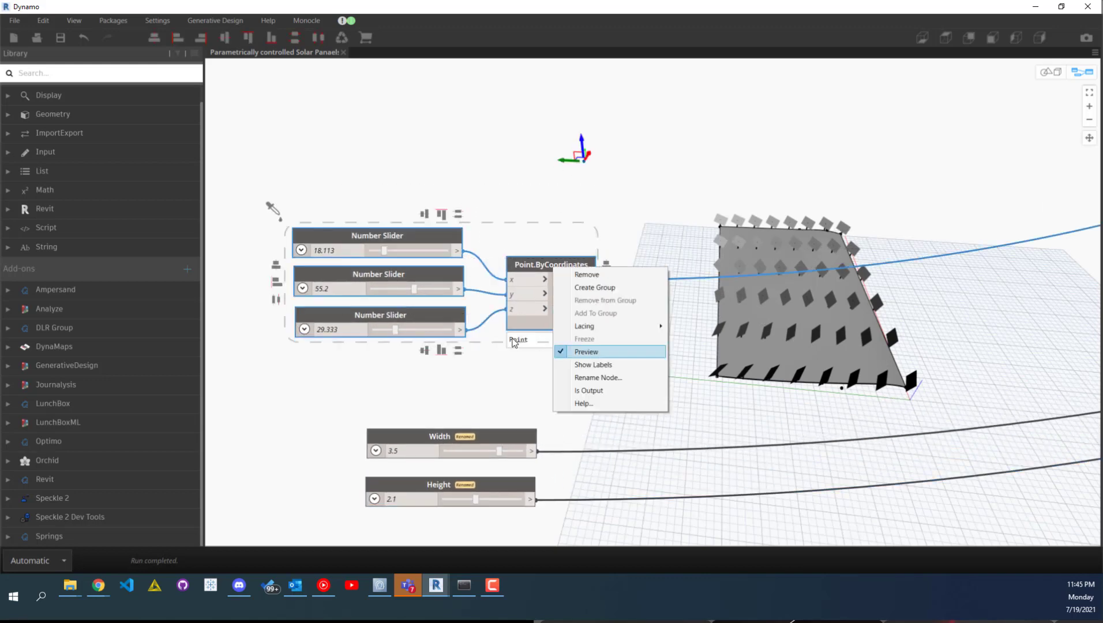
pyautogui.click(607, 292)
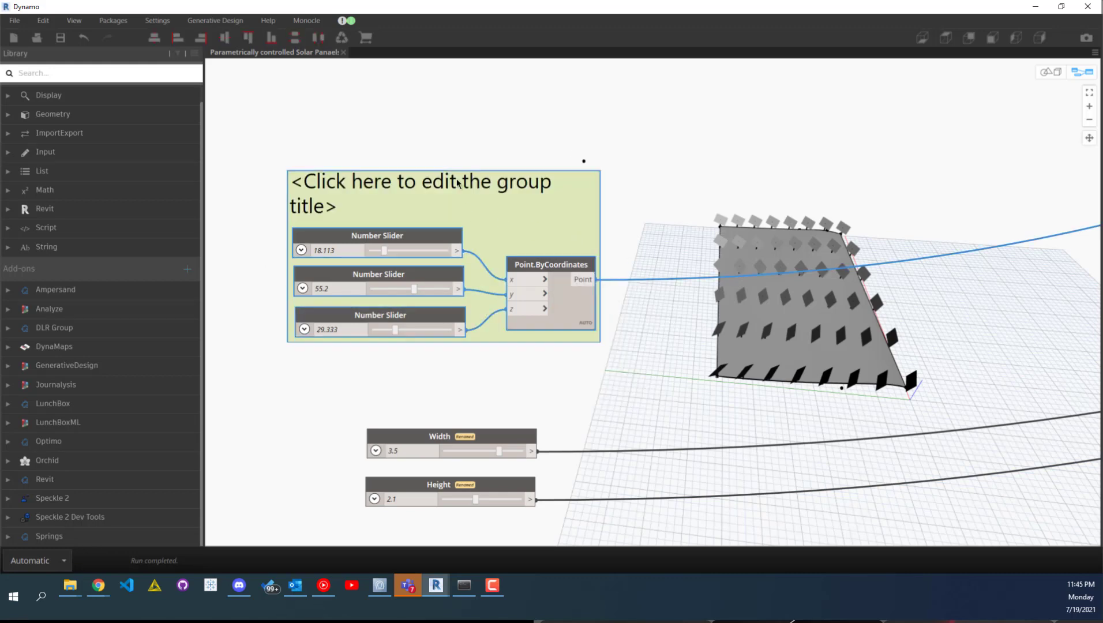
pyautogui.doubleClick(466, 187)
pyautogui.write('Sun')
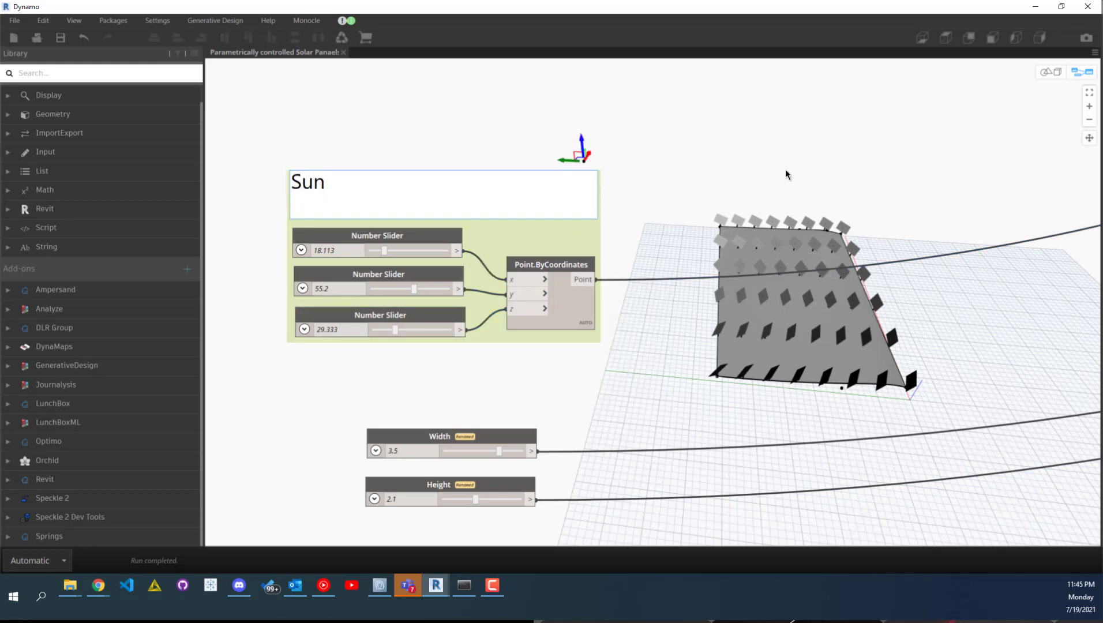
pyautogui.click(786, 170)
# Vary the Sun point's x-coordinate slider through 42.913 and 26.613, finishing at 36.813
pyautogui.moveTo(598, 198); pyautogui.dragTo(490, 282, button='middle')
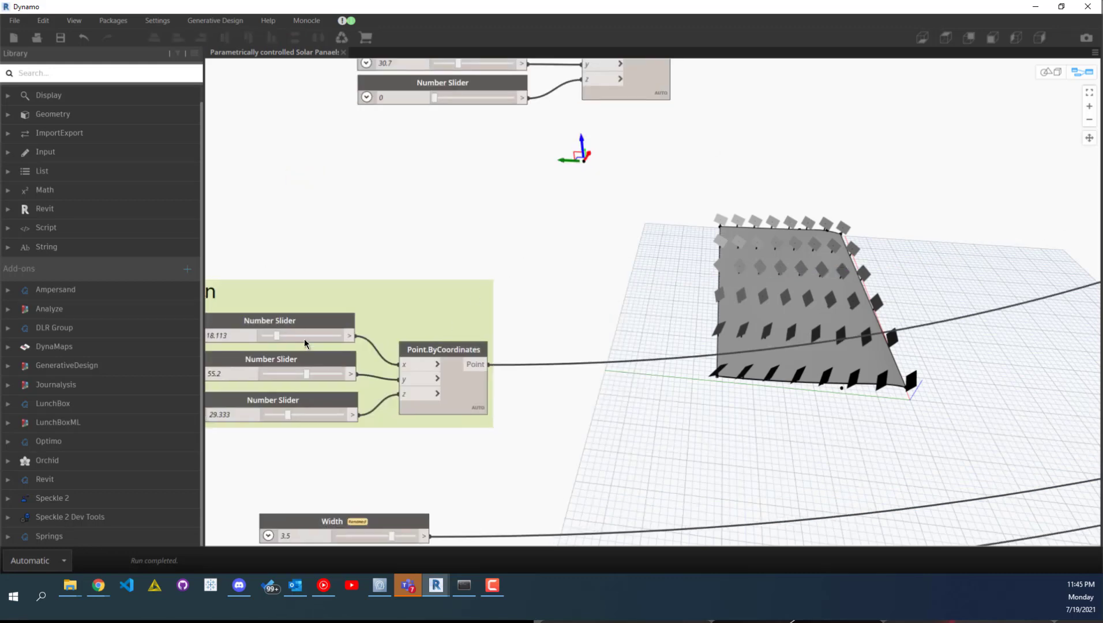
pyautogui.moveTo(278, 336); pyautogui.dragTo(298, 335)
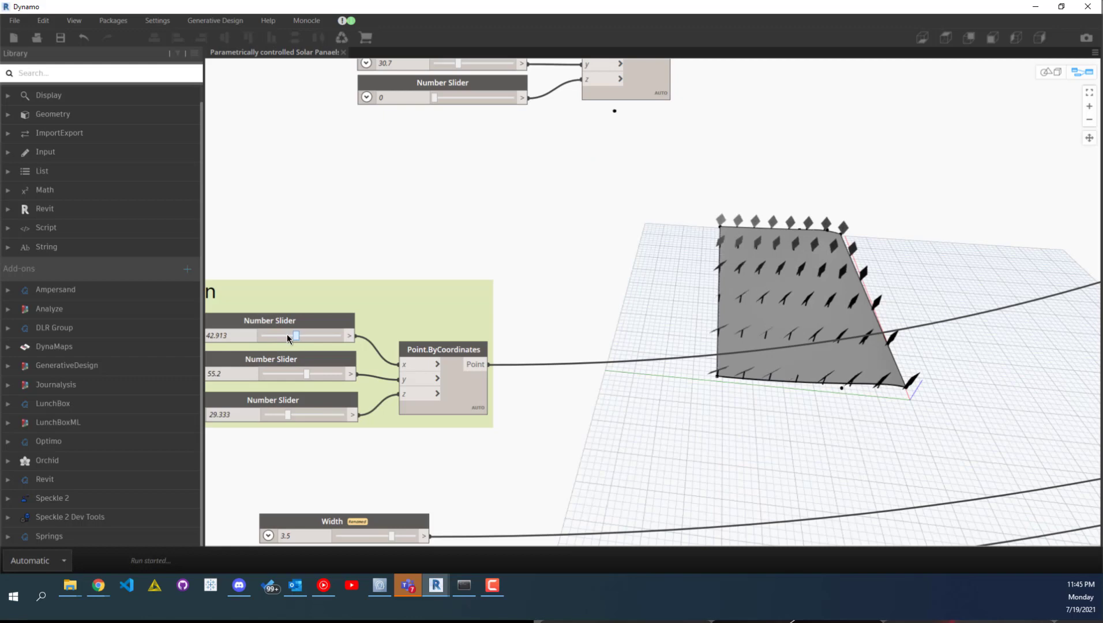
pyautogui.click(283, 334)
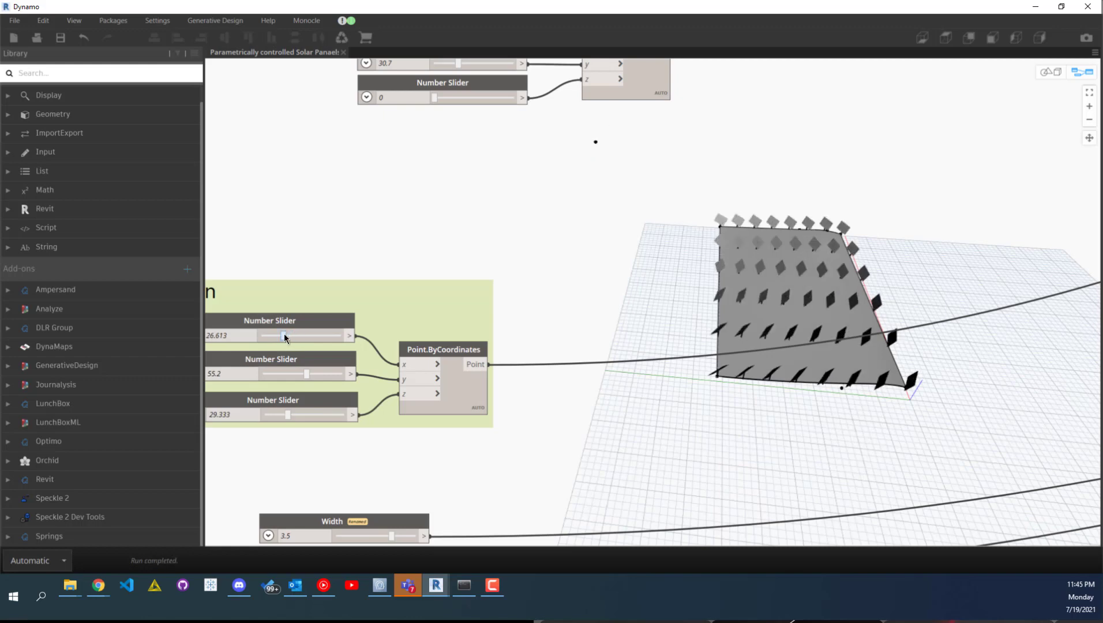
pyautogui.moveTo(283, 335)
pyautogui.mouseDown()
pyautogui.moveTo(264, 337)
pyautogui.moveTo(290, 335)
pyautogui.mouseUp()
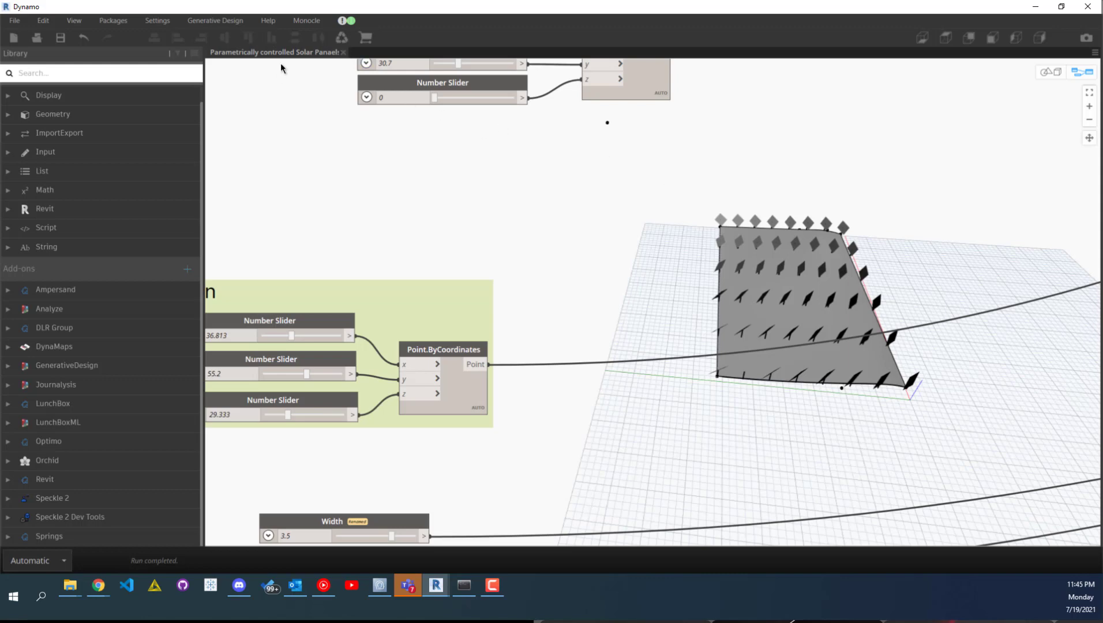
# Close the solar panel graph without saving and open the recent file Free Form Roof with Circular Lanterns
pyautogui.click(343, 52)
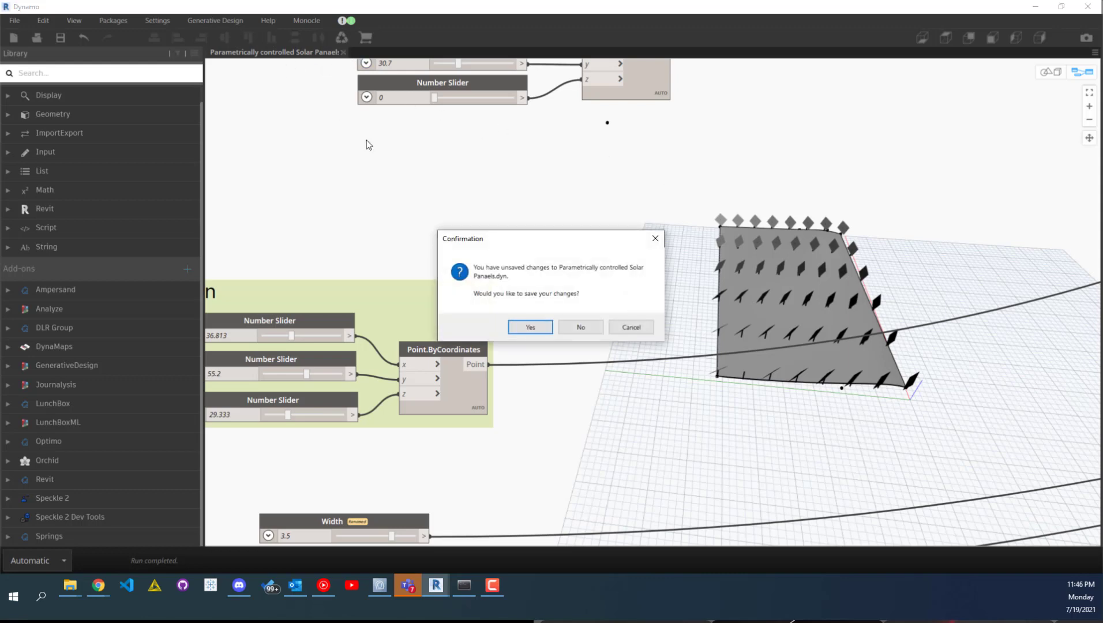
pyautogui.click(584, 326)
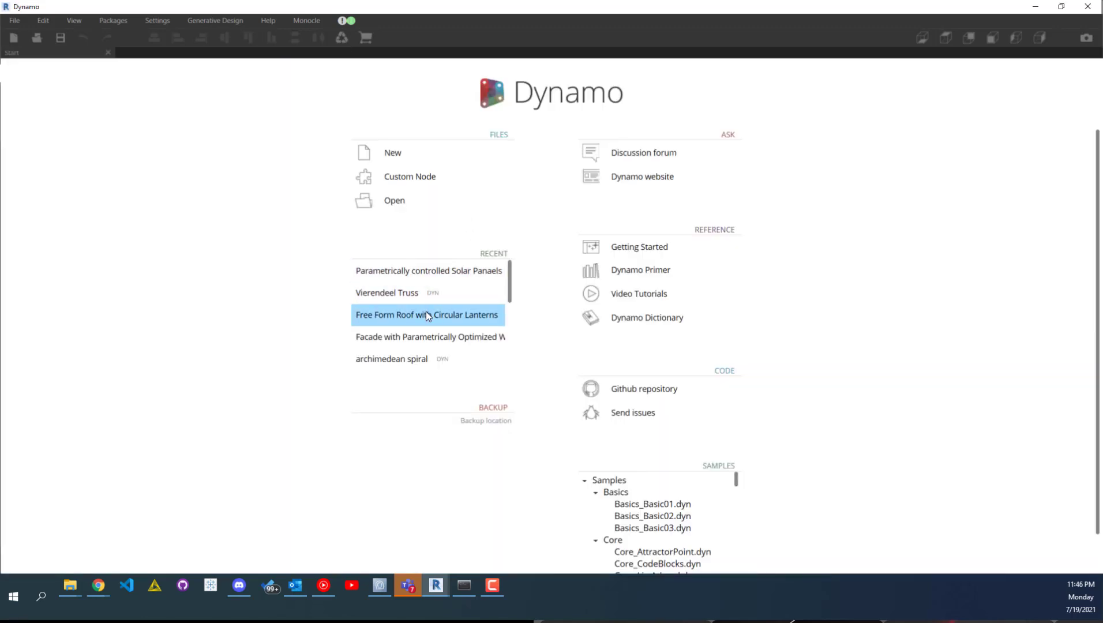
pyautogui.click(445, 317)
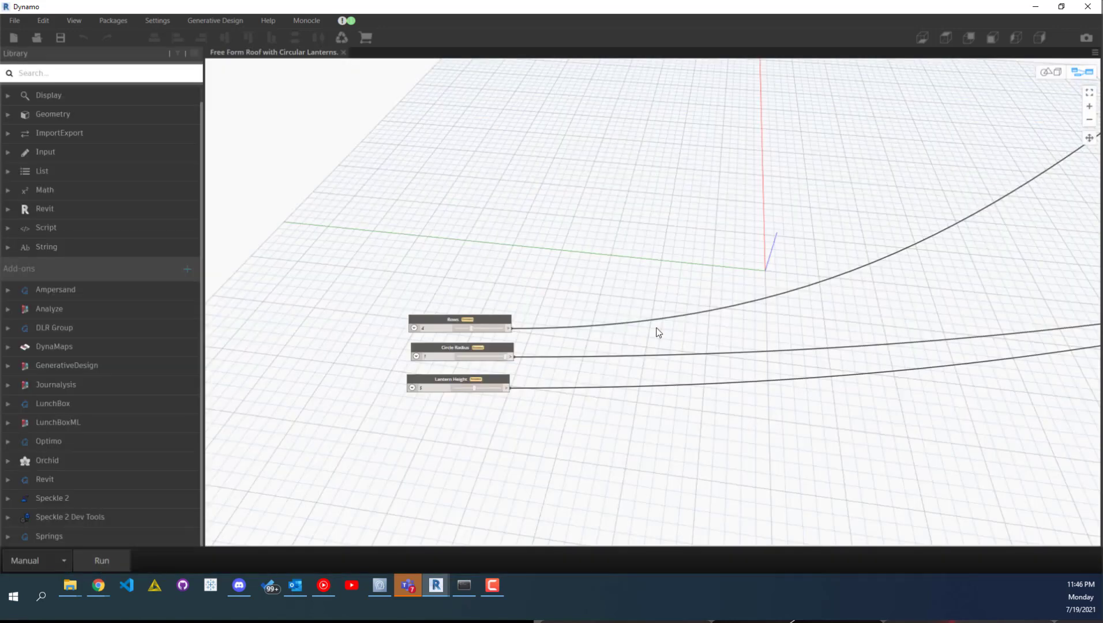
# Examine the lantern roof preview from a lower angle, along with its Rows, Circle Radius and Lantern Height sliders
pyautogui.scroll(-5, 634, 323)
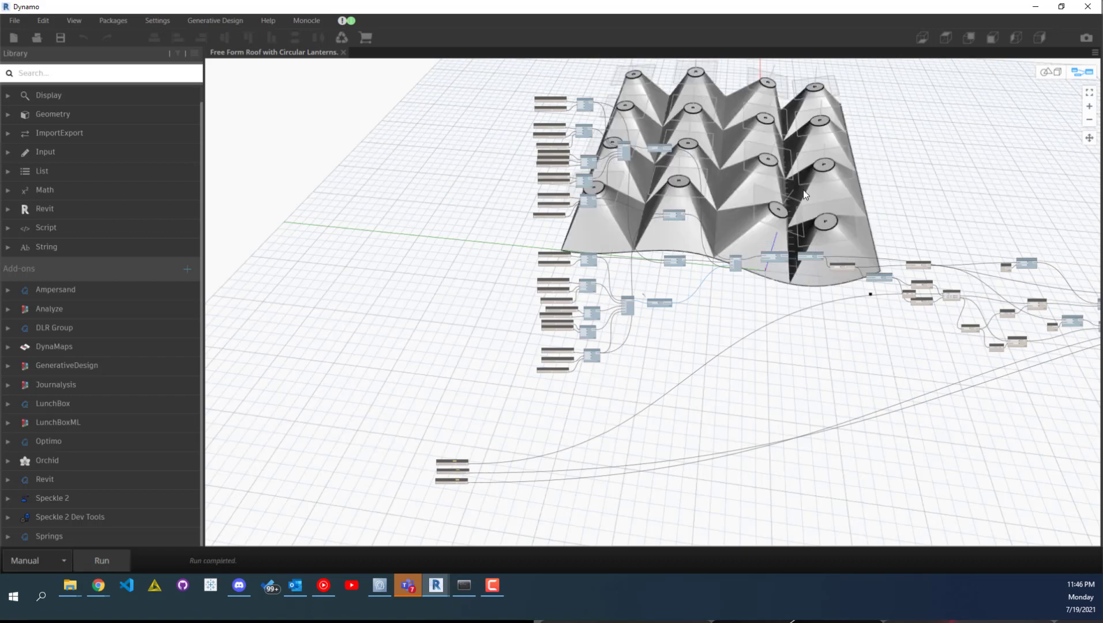
pyautogui.hotkey('ctrl', 'b')
pyautogui.moveTo(799, 196); pyautogui.dragTo(688, 277, button='right')
pyautogui.hotkey('ctrl', 'b')
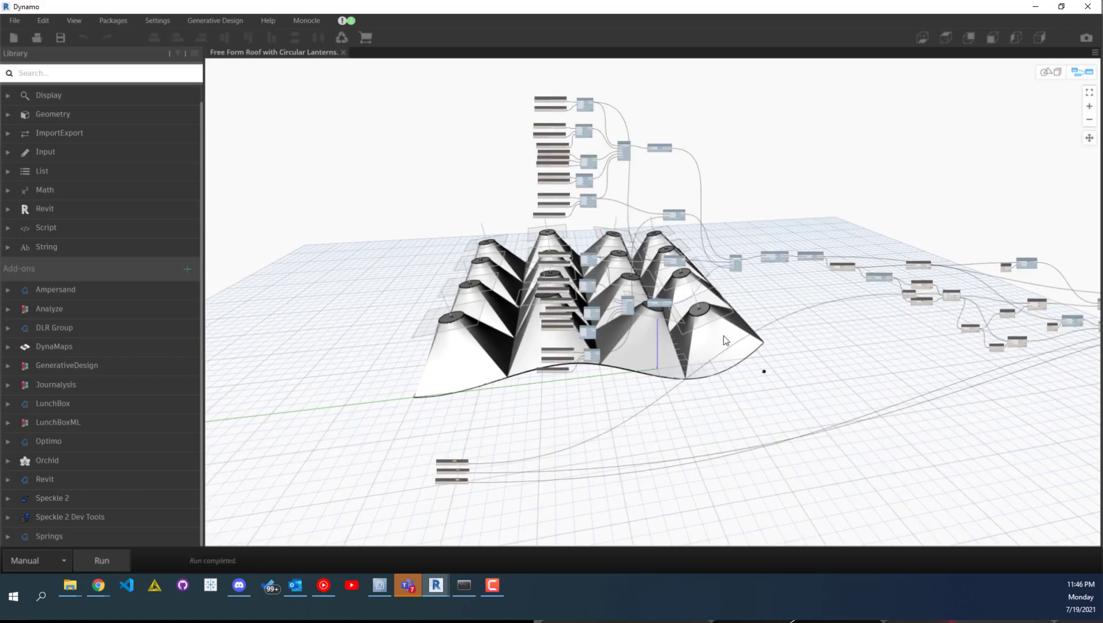
pyautogui.hotkey('ctrl', 'b')
pyautogui.hotkey('ctrl', 'b')
pyautogui.scroll(5, 574, 351)
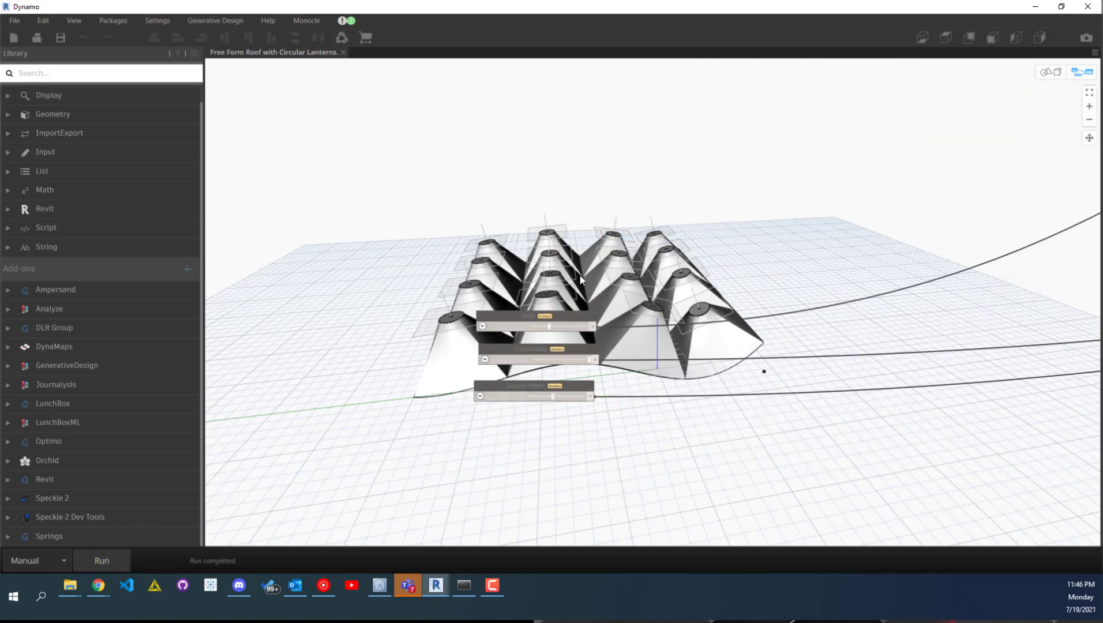
pyautogui.scroll(2, 593, 293)
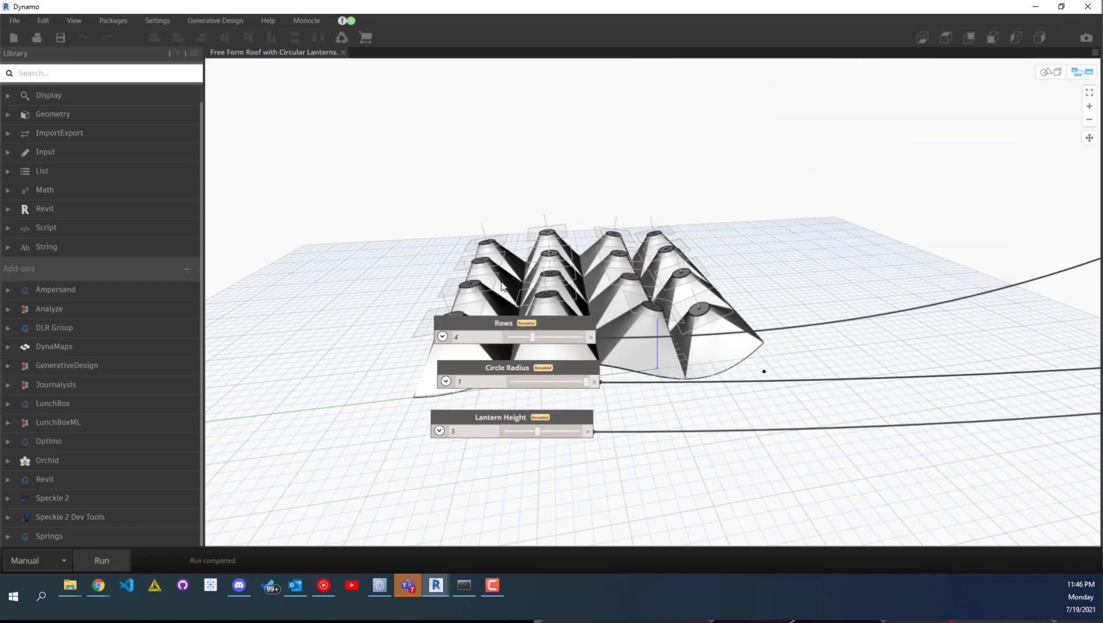
# Set the Rows slider to 5 and run the graph to update the lantern roof
pyautogui.moveTo(504, 289); pyautogui.dragTo(692, 265, button='middle')
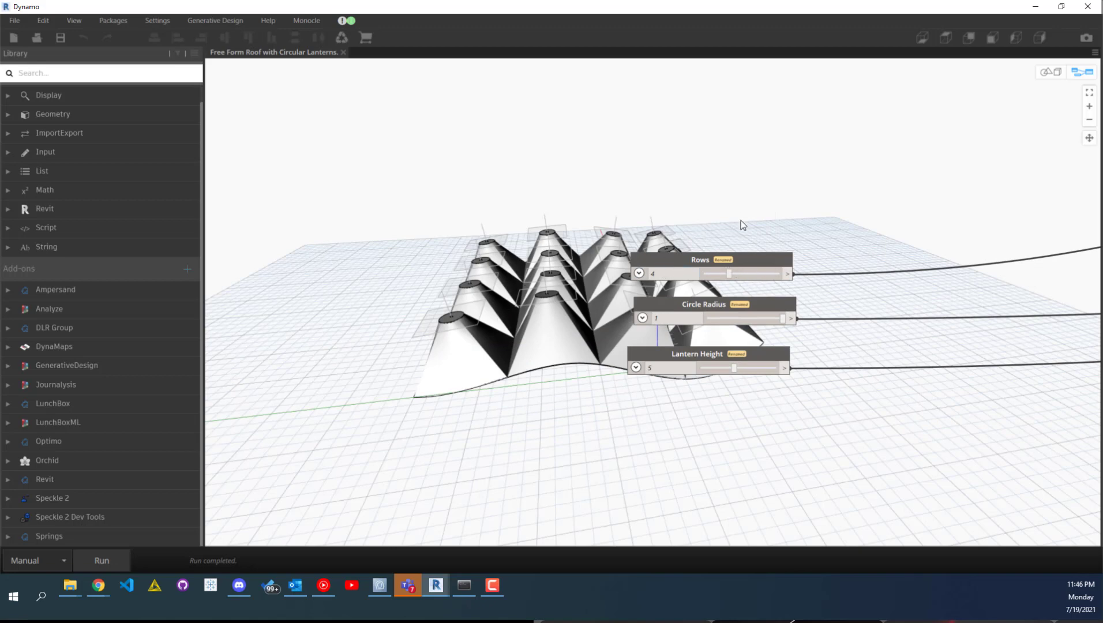
pyautogui.moveTo(738, 238); pyautogui.dragTo(744, 367, button='middle')
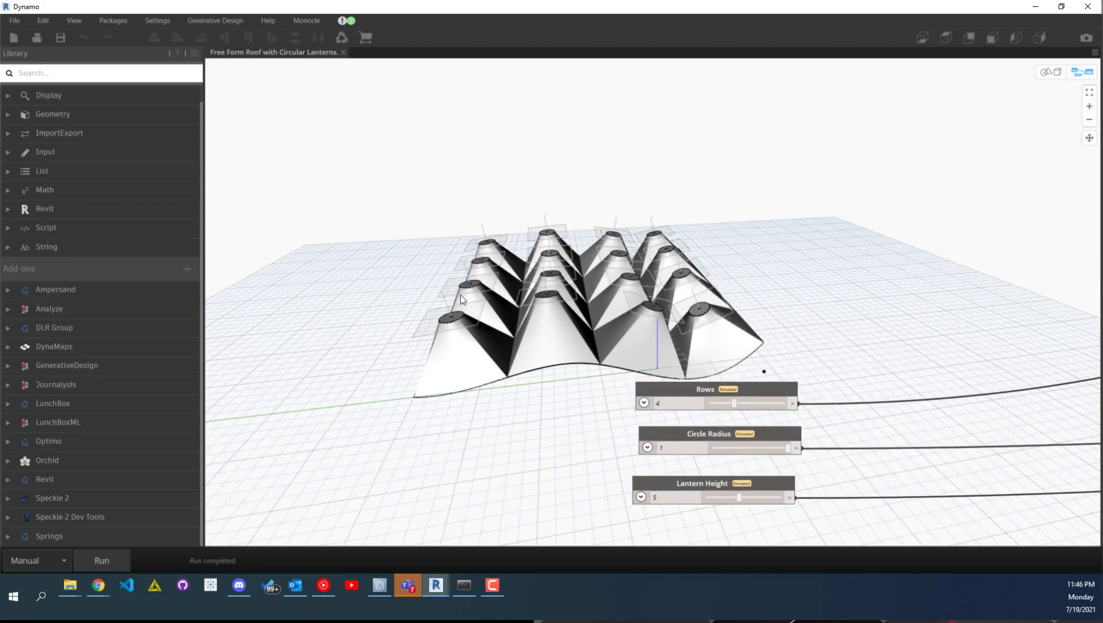
pyautogui.click(743, 404)
pyautogui.click(102, 561)
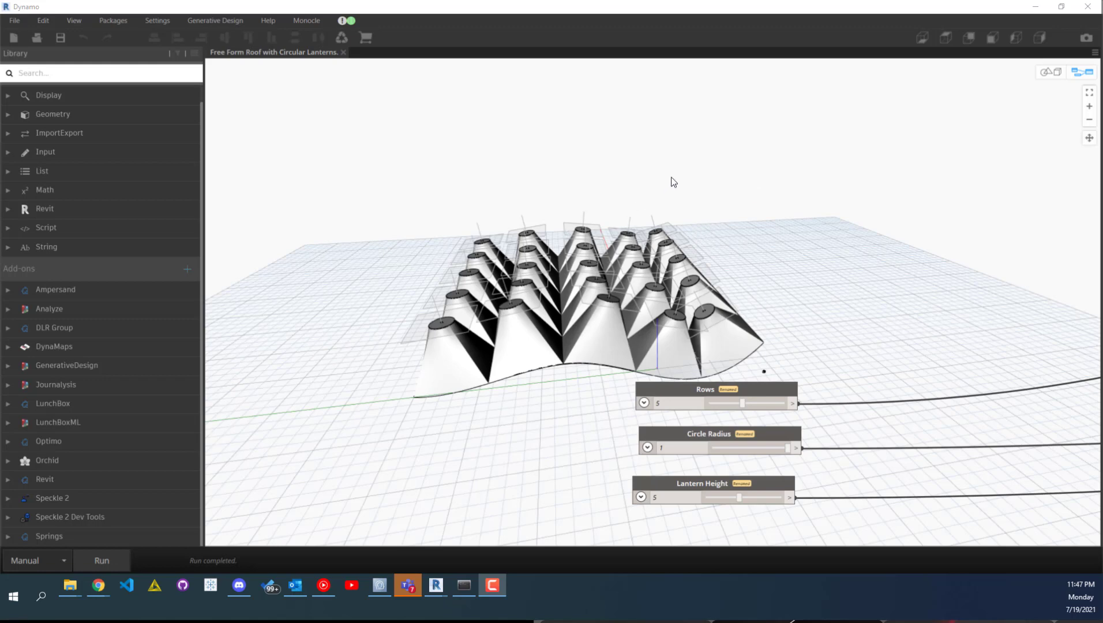
# Set Circle Radius to 0.7 and Lantern Height to 6, running the graph to update the roof
pyautogui.moveTo(774, 289); pyautogui.dragTo(684, 208, button='middle')
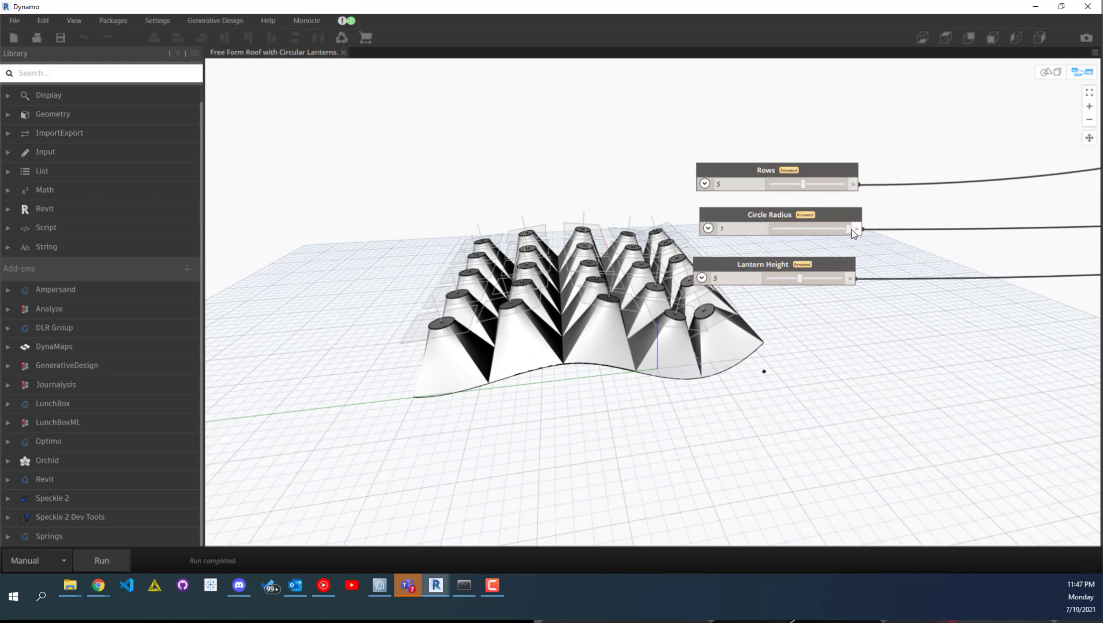
pyautogui.moveTo(850, 229); pyautogui.dragTo(824, 229)
pyautogui.click(101, 560)
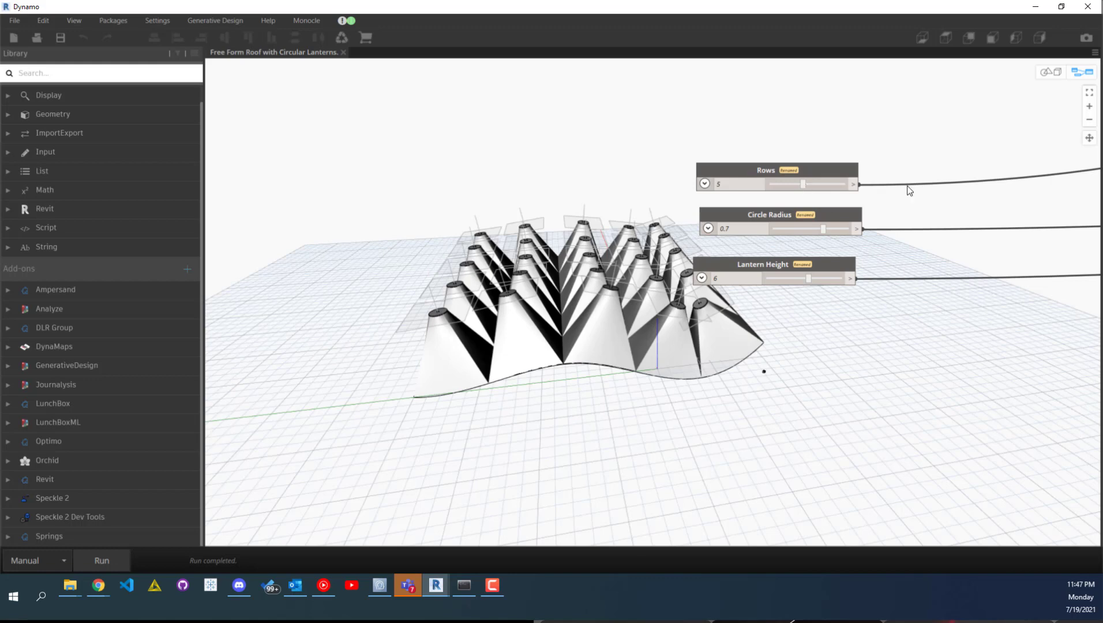
# Close the lantern roof graph without saving and open the recent file Facade with Parametrically Optimized Windows
pyautogui.scroll(-5, 808, 185)
pyautogui.scroll(-4, 488, 372)
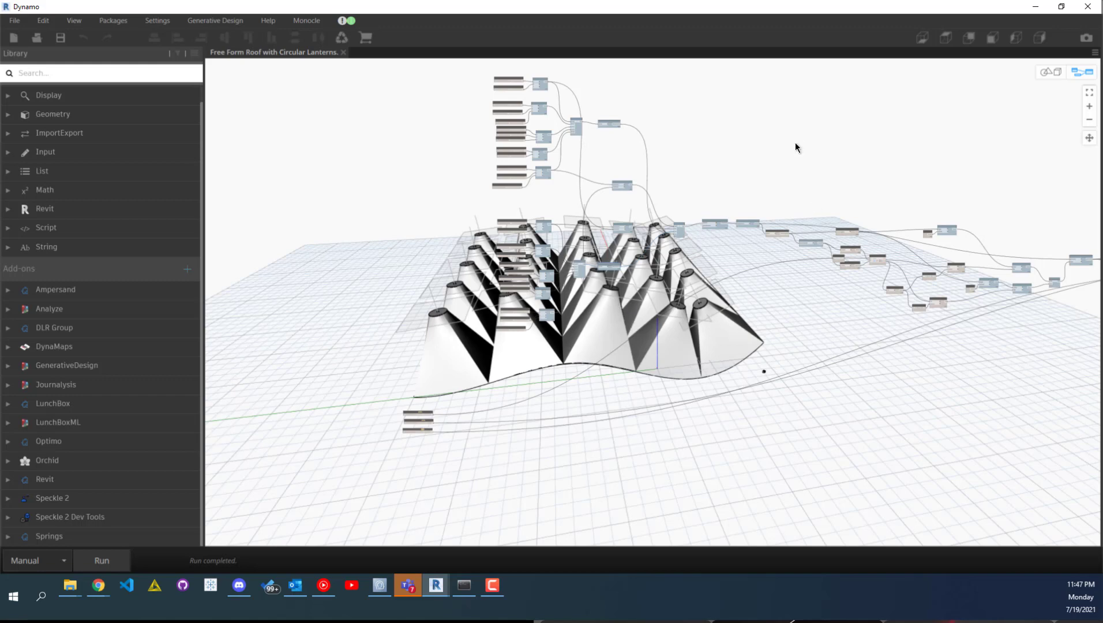
pyautogui.moveTo(760, 184); pyautogui.dragTo(434, 189, button='middle')
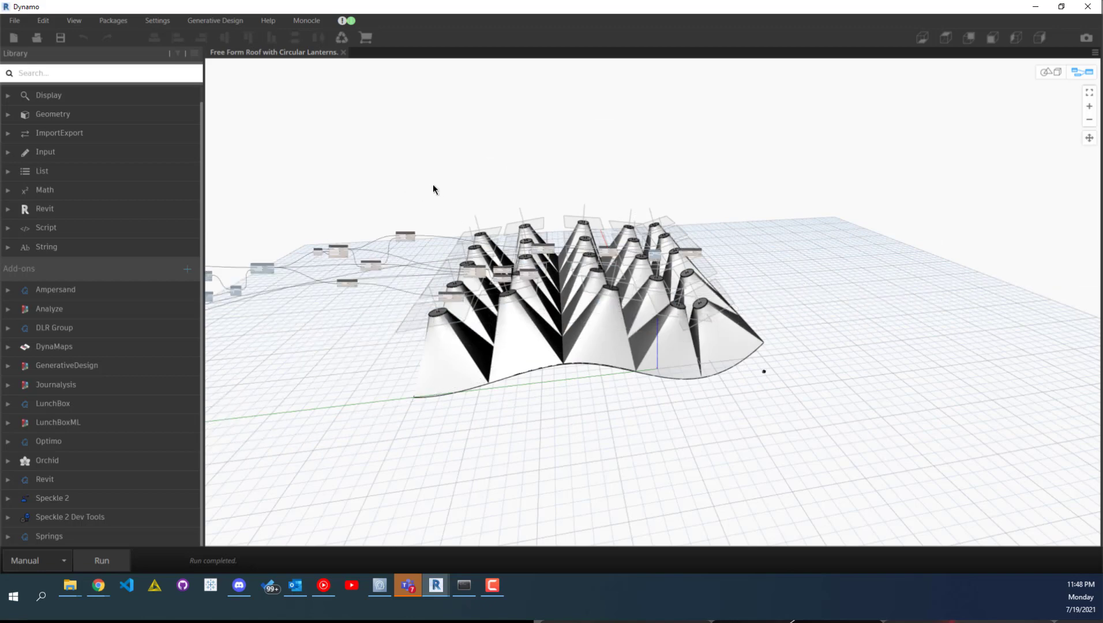
pyautogui.click(343, 52)
pyautogui.click(594, 328)
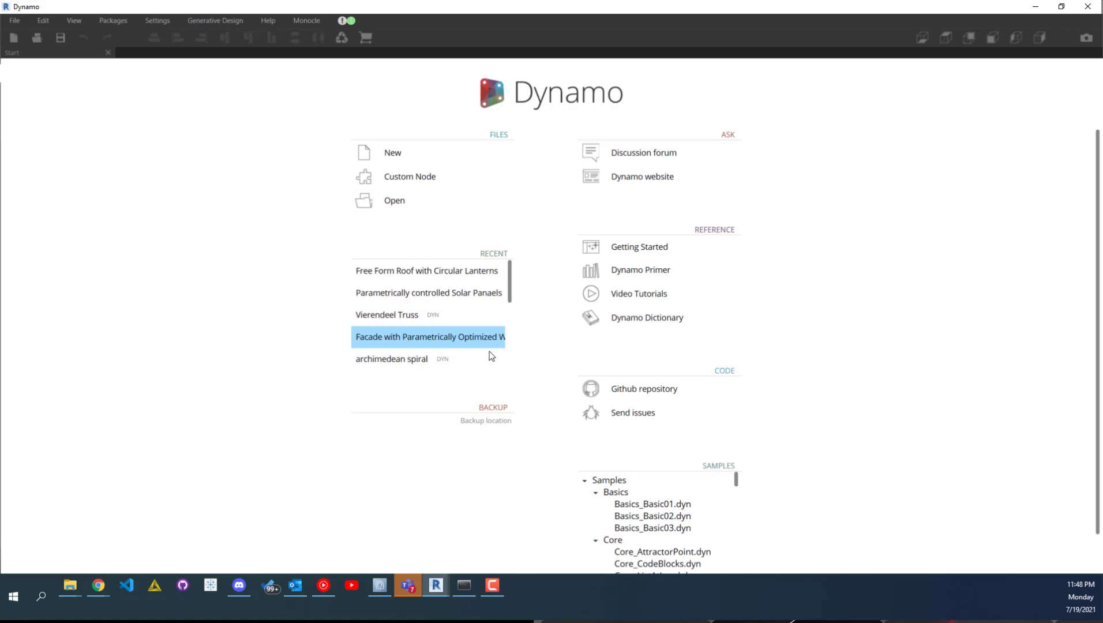
pyautogui.click(488, 345)
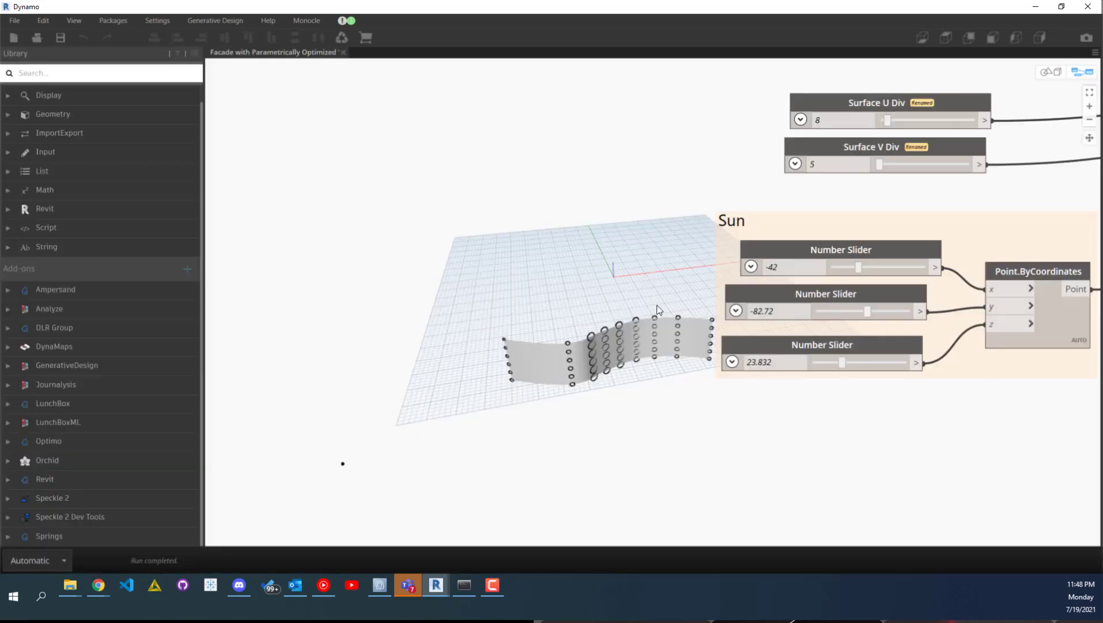
# Set the Sun group's x-coordinate slider to 9 to update the circles on the facade
pyautogui.moveTo(623, 291); pyautogui.dragTo(629, 242, button='middle')
pyautogui.hotkey('ctrl', 'b')
pyautogui.moveTo(629, 242); pyautogui.dragTo(609, 289, button='right')
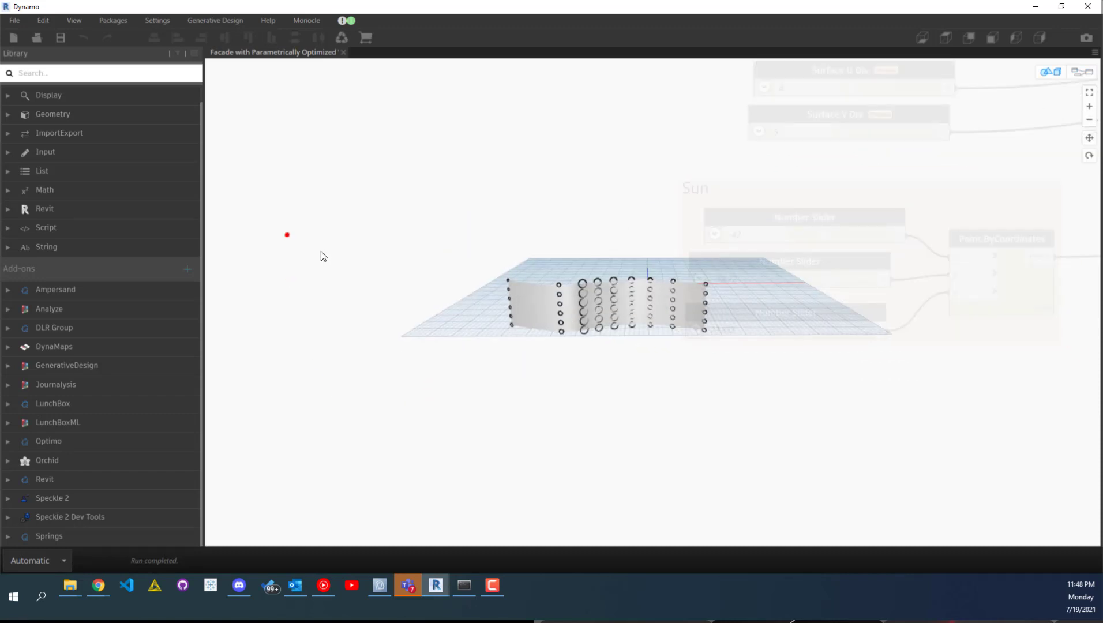
pyautogui.moveTo(271, 222)
pyautogui.mouseDown(button='right')
pyautogui.moveTo(357, 269)
pyautogui.moveTo(451, 291)
pyautogui.moveTo(554, 210)
pyautogui.moveTo(463, 226)
pyautogui.moveTo(387, 200)
pyautogui.moveTo(376, 217)
pyautogui.moveTo(396, 354)
pyautogui.moveTo(426, 347)
pyautogui.mouseUp(button='right')
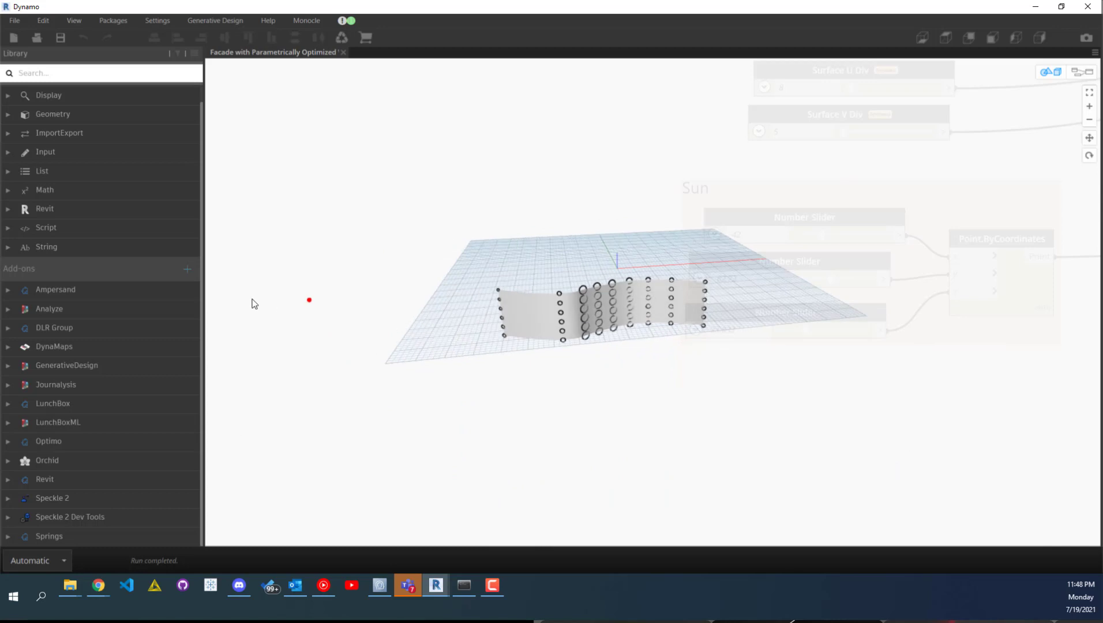
pyautogui.hotkey('ctrl', 'b')
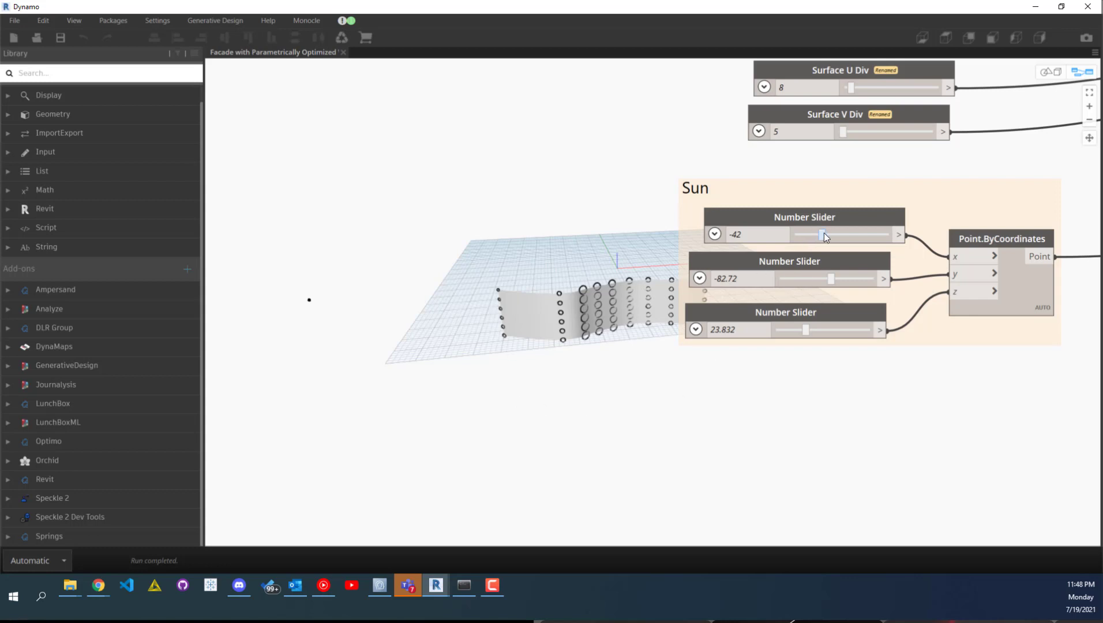
pyautogui.moveTo(830, 232); pyautogui.dragTo(849, 237)
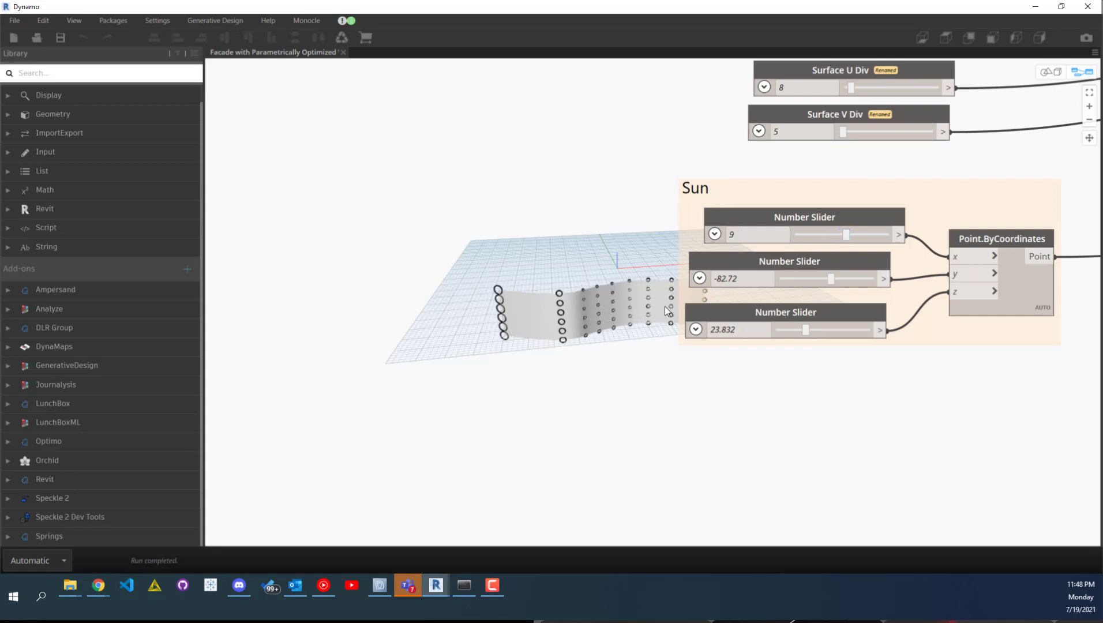
# Move the Sun group's x-coordinate slider to -40 and on to 41 to vary the facade circles
pyautogui.hscroll(10, 404, 335)
pyautogui.hscroll(8, 433, 321)
pyautogui.scroll(-3, 433, 321)
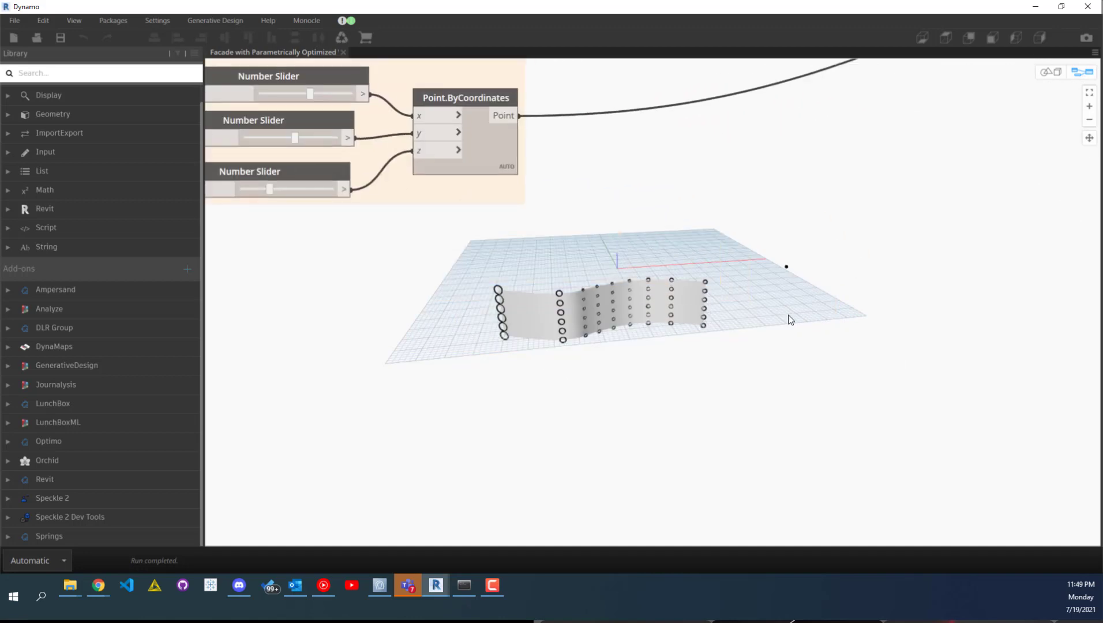
pyautogui.hotkey('ctrl', 'b')
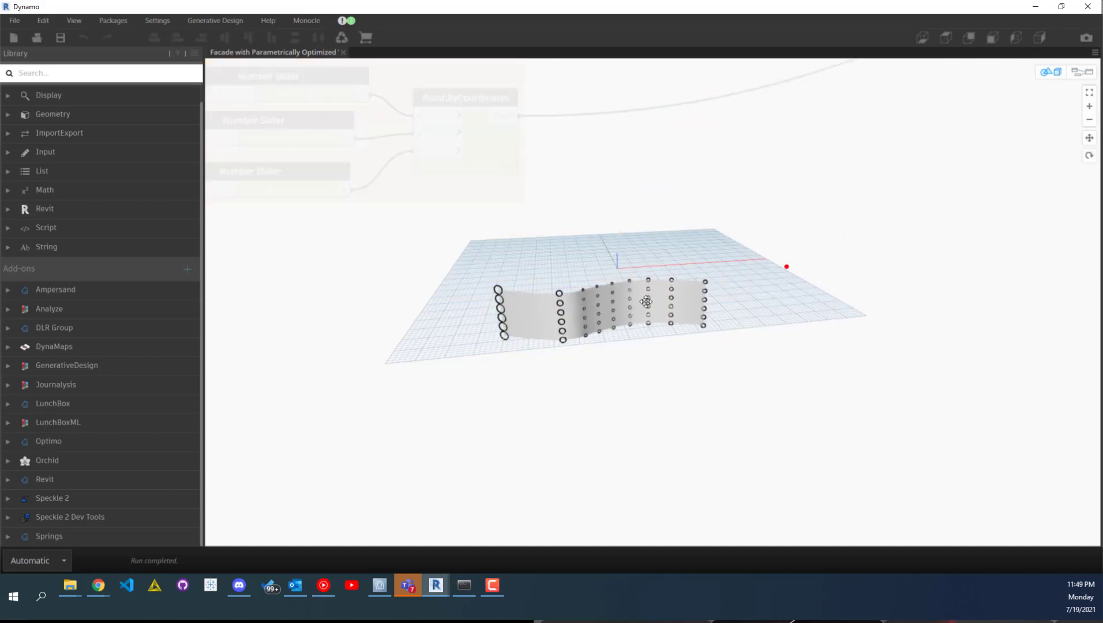
pyautogui.moveTo(630, 310); pyautogui.dragTo(619, 310, button='right')
pyautogui.hotkey('ctrl', 'b')
pyautogui.hscroll(-5, 530, 248)
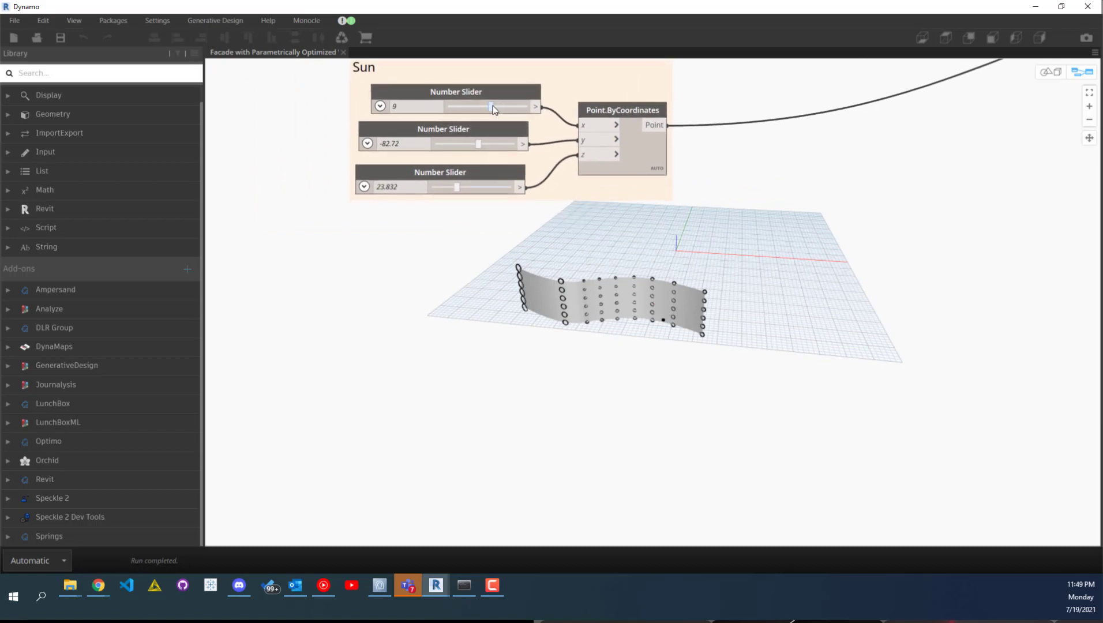
pyautogui.moveTo(491, 106); pyautogui.dragTo(473, 106)
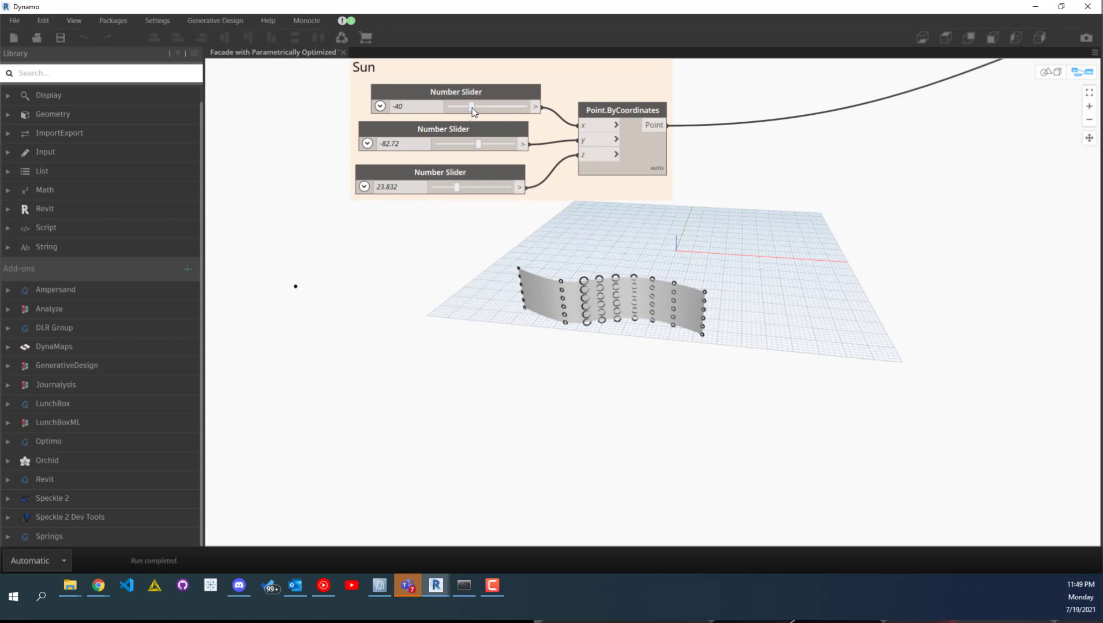
pyautogui.moveTo(475, 108); pyautogui.dragTo(506, 111)
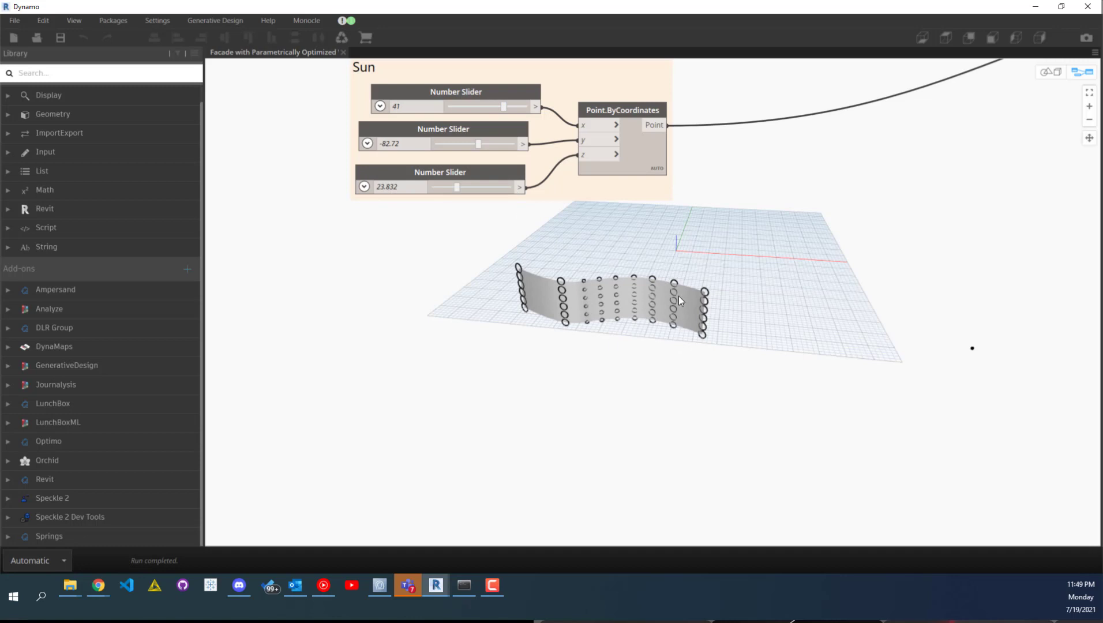
# Examine the facade graph from its model element, surface division and Sun inputs through to the Circle.ByPlaneRadius node
pyautogui.moveTo(902, 212); pyautogui.dragTo(847, 335, button='middle')
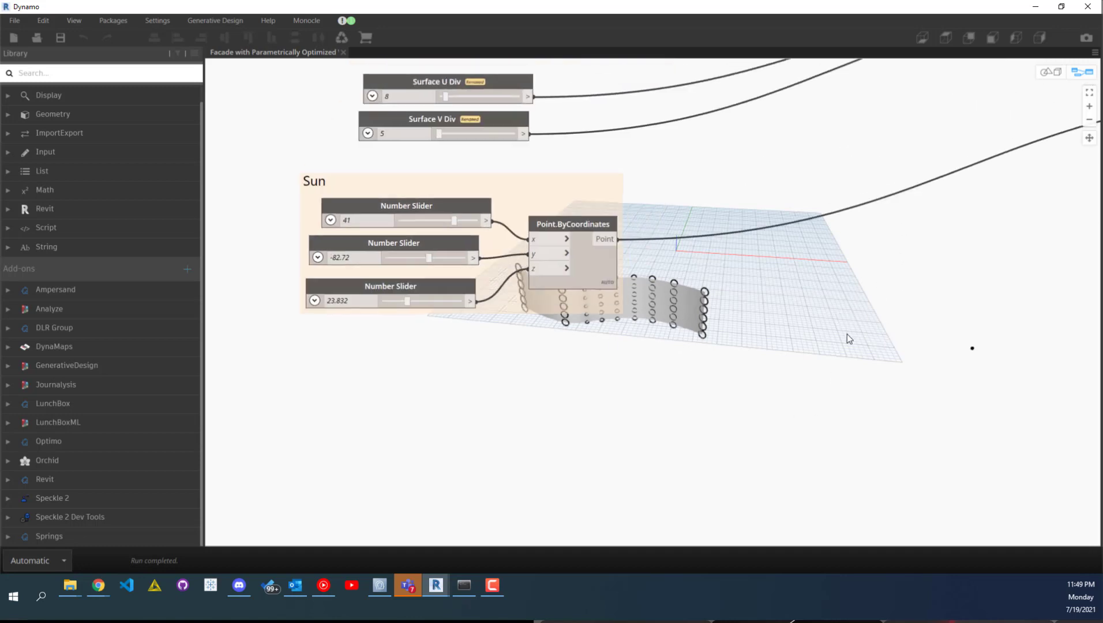
pyautogui.scroll(-4, 847, 336)
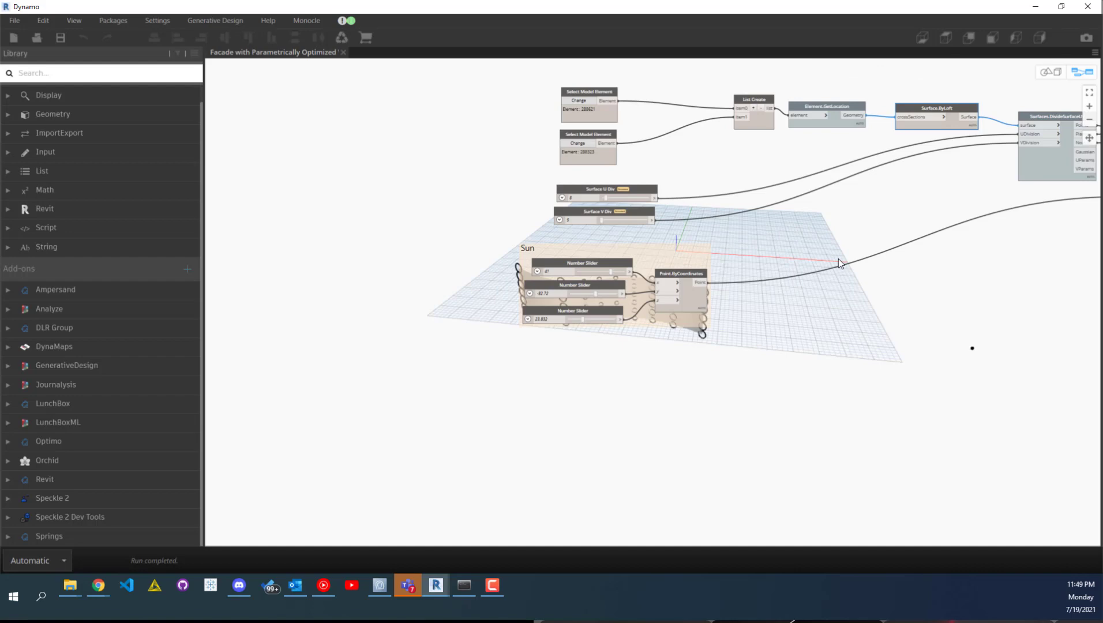
pyautogui.moveTo(838, 259); pyautogui.dragTo(517, 258, button='middle')
pyautogui.moveTo(750, 190); pyautogui.dragTo(491, 324, button='middle')
pyautogui.moveTo(1085, 225); pyautogui.dragTo(813, 243, button='middle')
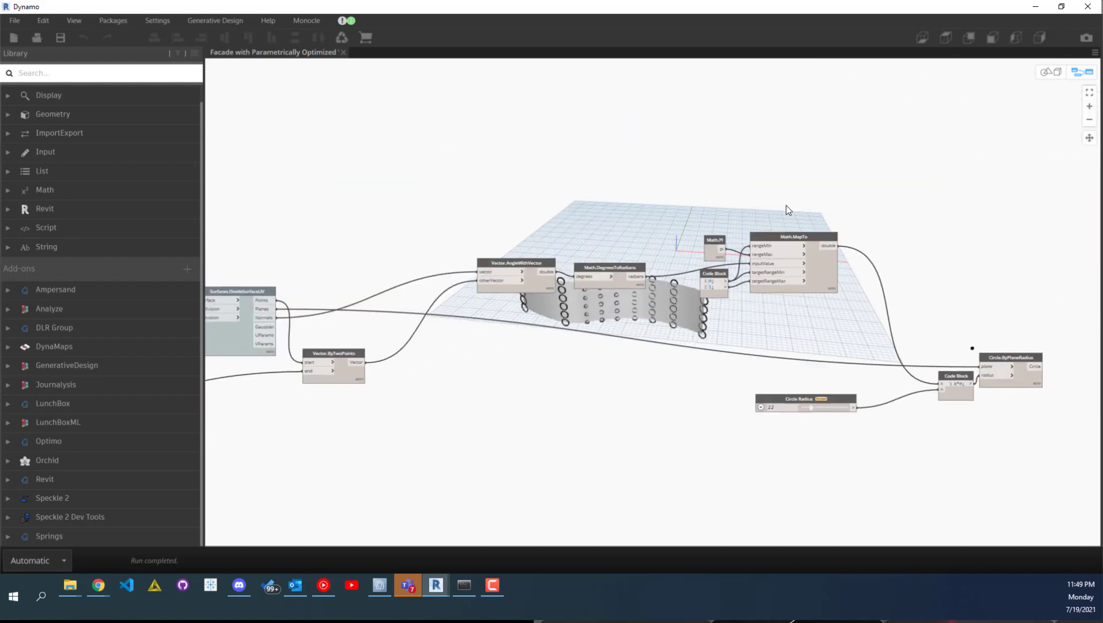
pyautogui.scroll(-2, 788, 208)
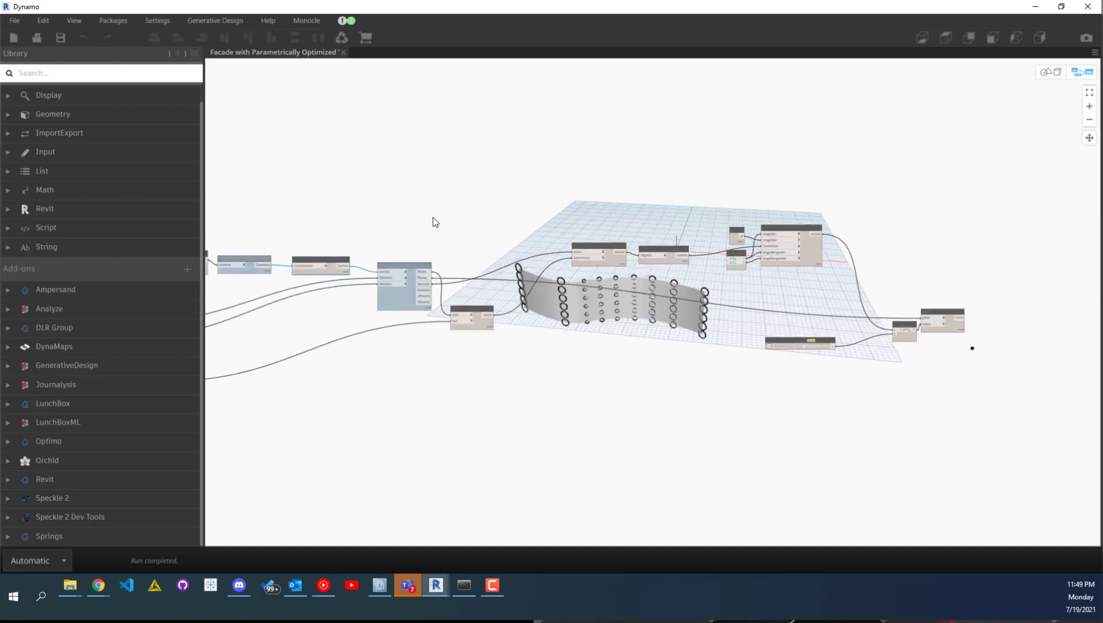
# Read the help description of the Surfaces.DivideSurfaceUV node, checking its category and inputs, and close the help window
pyautogui.moveTo(442, 275); pyautogui.dragTo(737, 289, button='middle')
pyautogui.scroll(10, 697, 288)
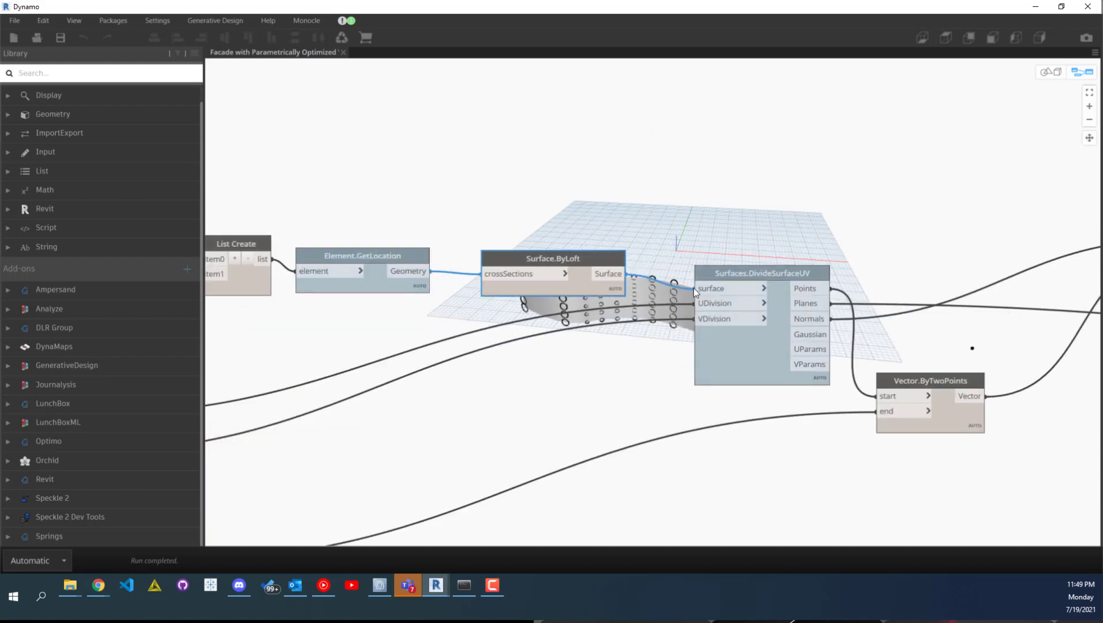
pyautogui.moveTo(931, 201); pyautogui.dragTo(688, 271, button='middle')
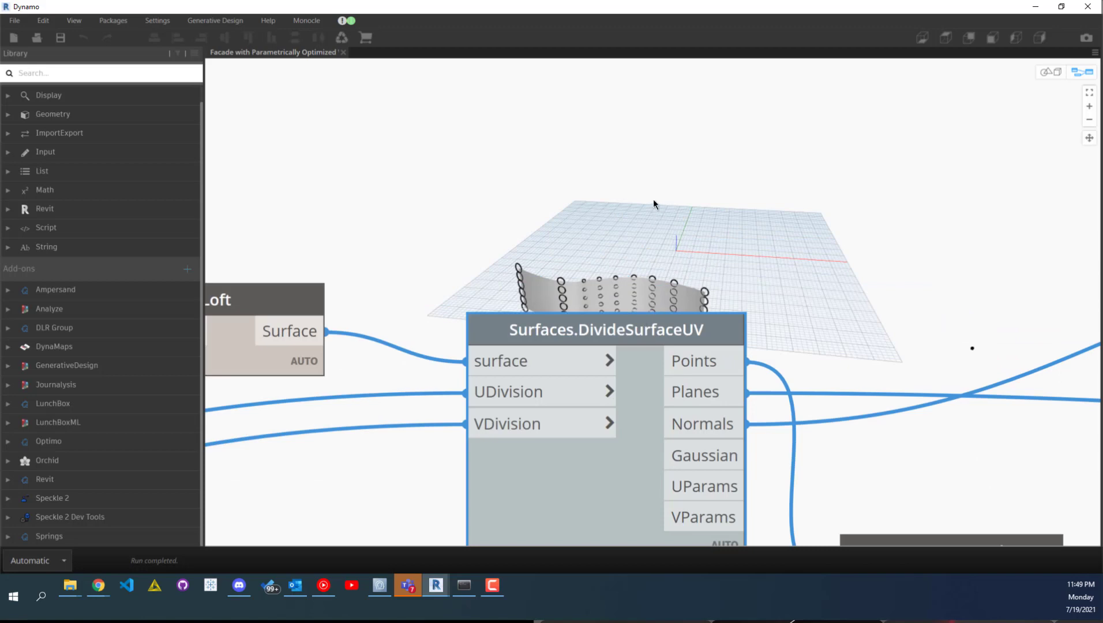
pyautogui.moveTo(647, 333); pyautogui.dragTo(627, 270, button='middle')
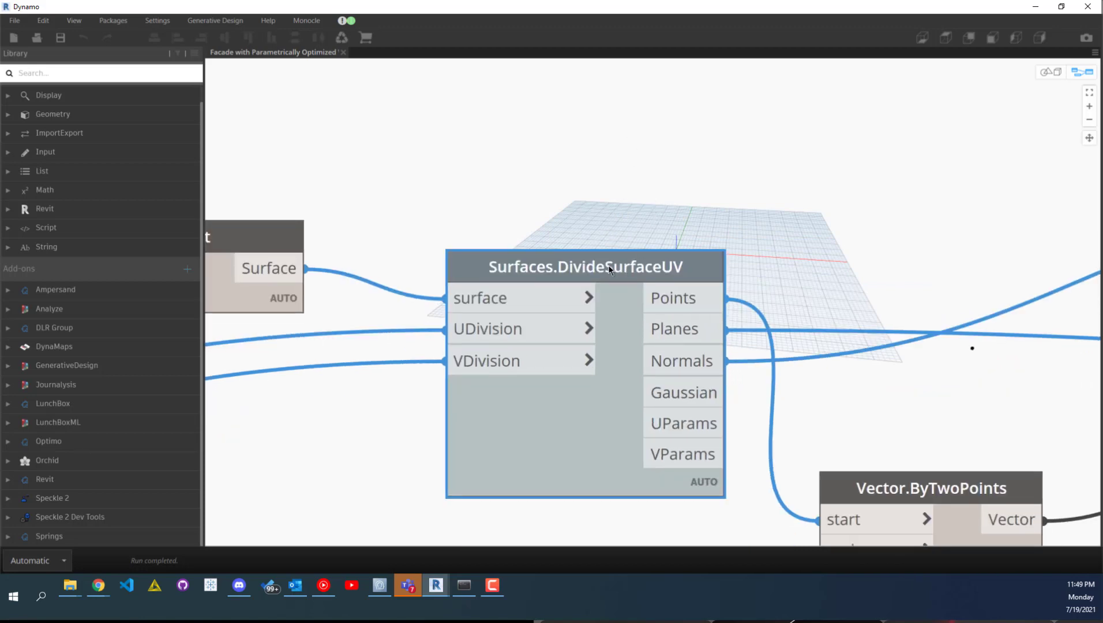
pyautogui.rightClick(609, 265)
pyautogui.click(564, 367)
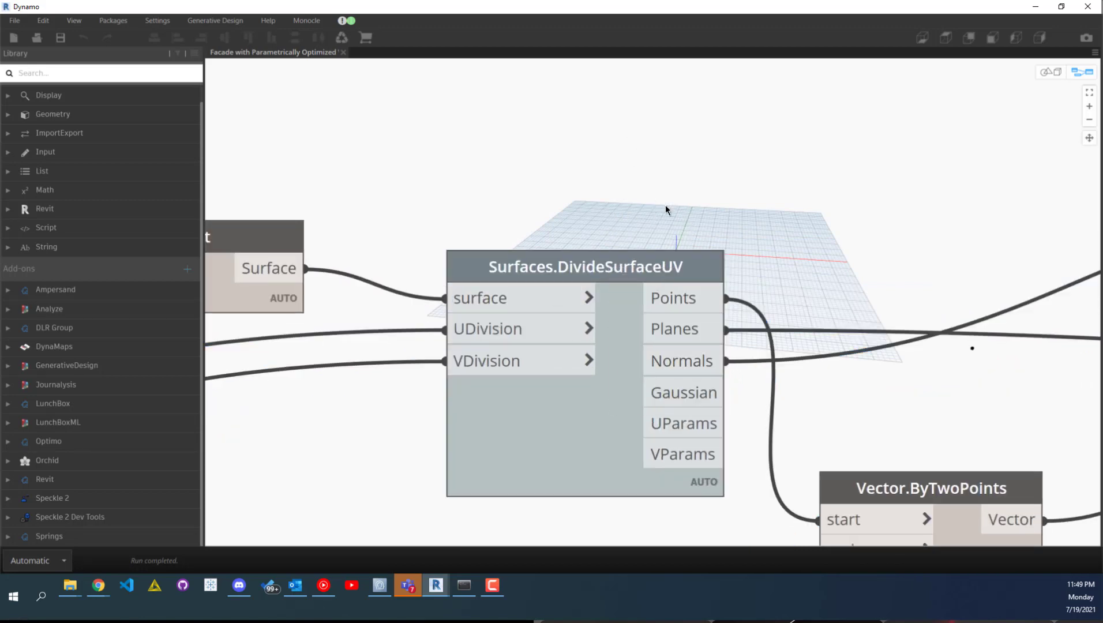
pyautogui.scroll(-5, 815, 217)
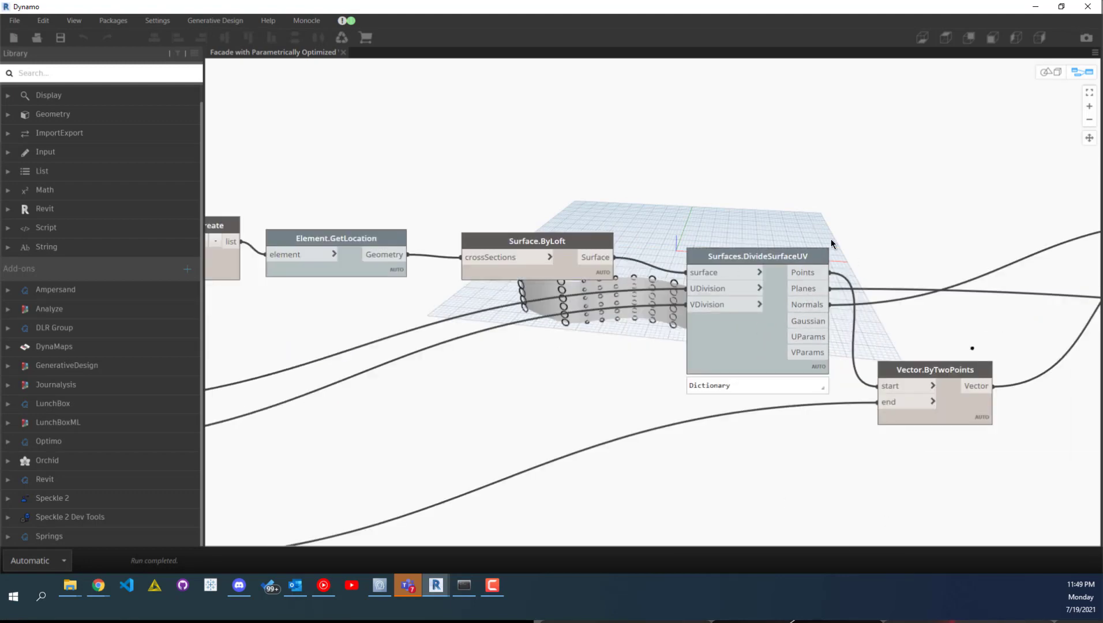
pyautogui.rightClick(755, 256)
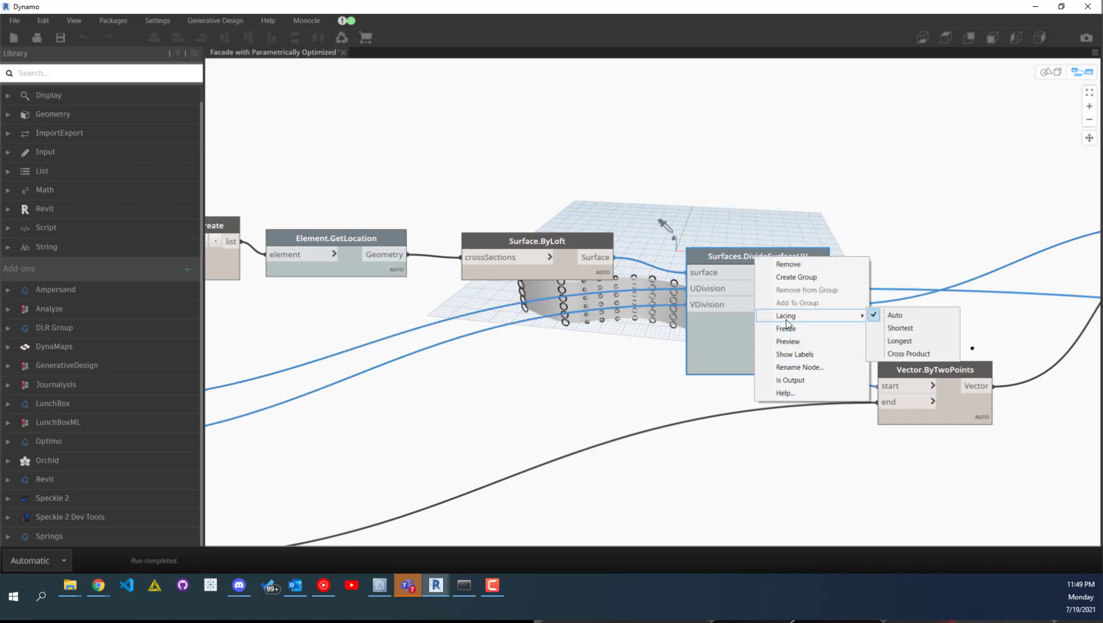
pyautogui.click(798, 395)
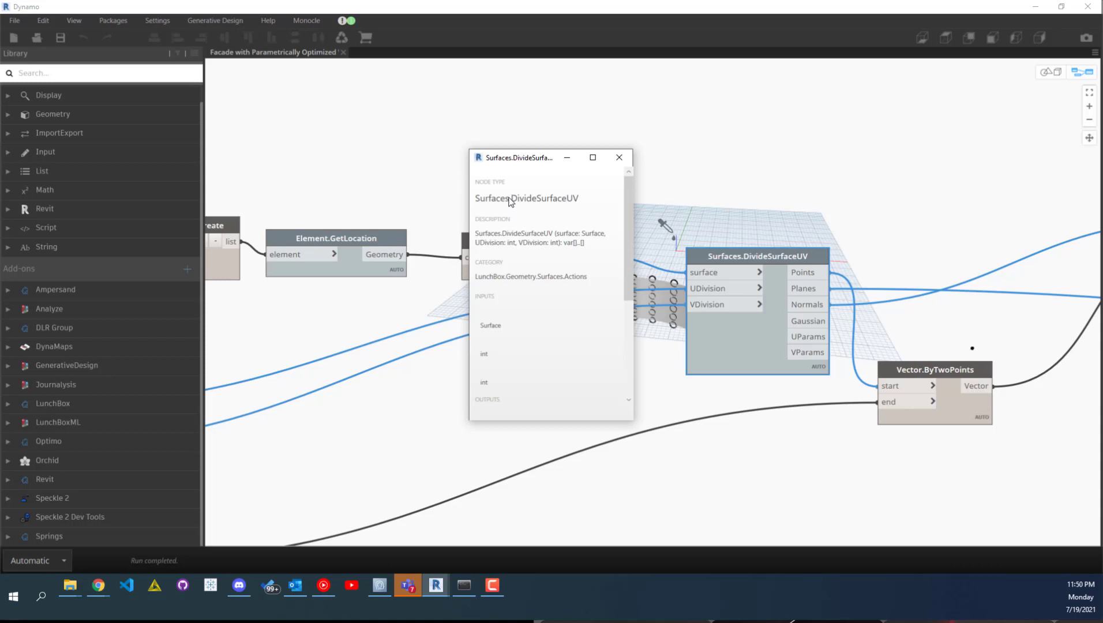
pyautogui.click(619, 155)
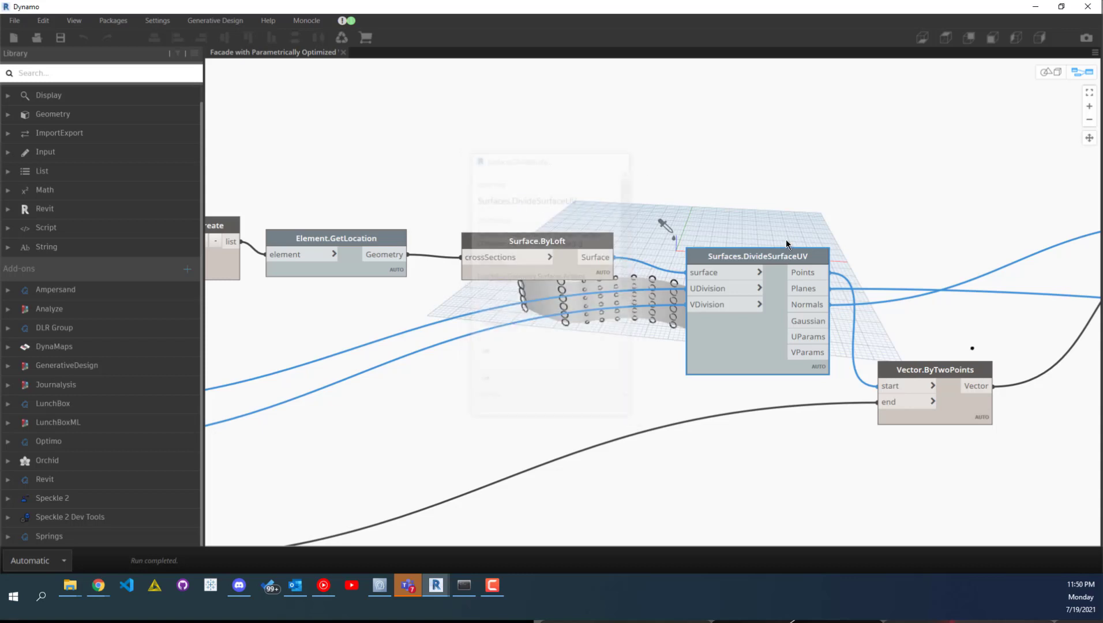
pyautogui.click(790, 176)
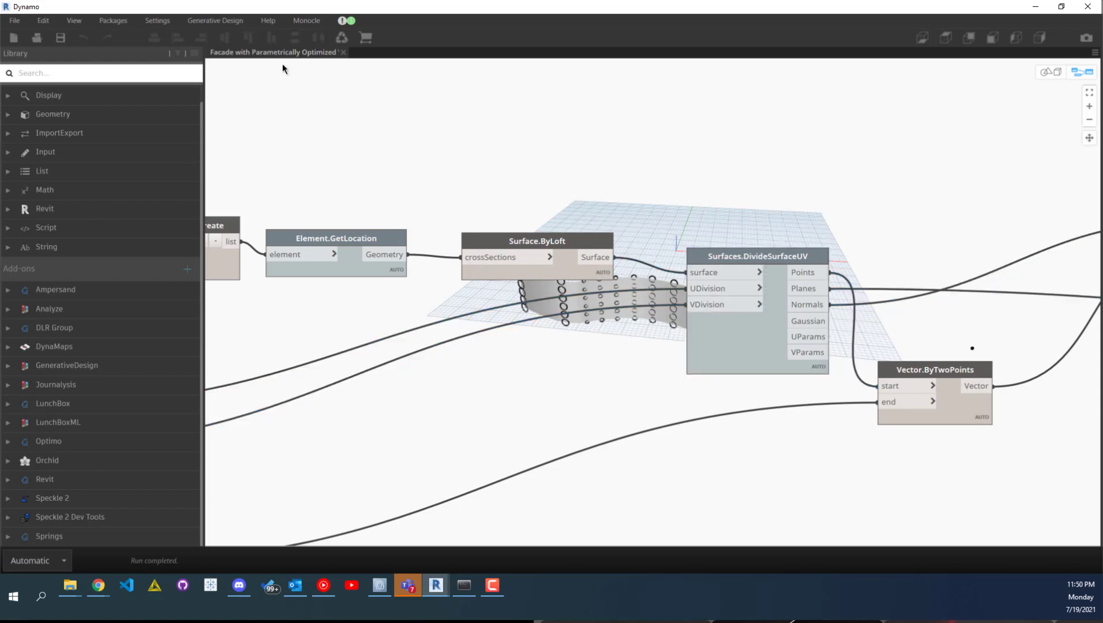
# Close the facade graph without saving and look through the recent files list
pyautogui.click(344, 52)
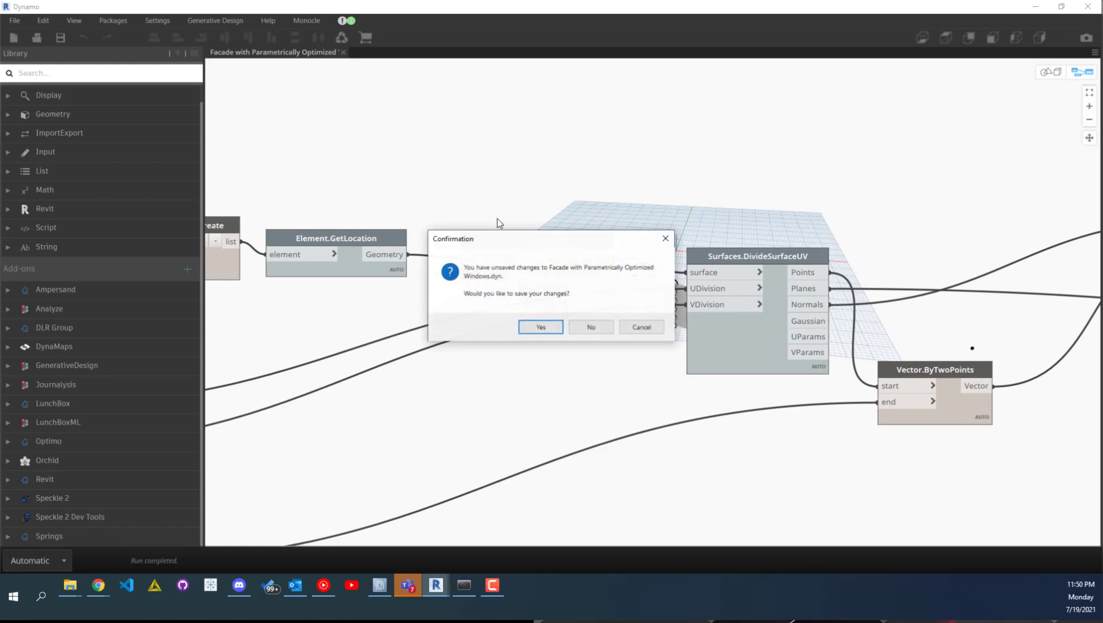
pyautogui.click(591, 327)
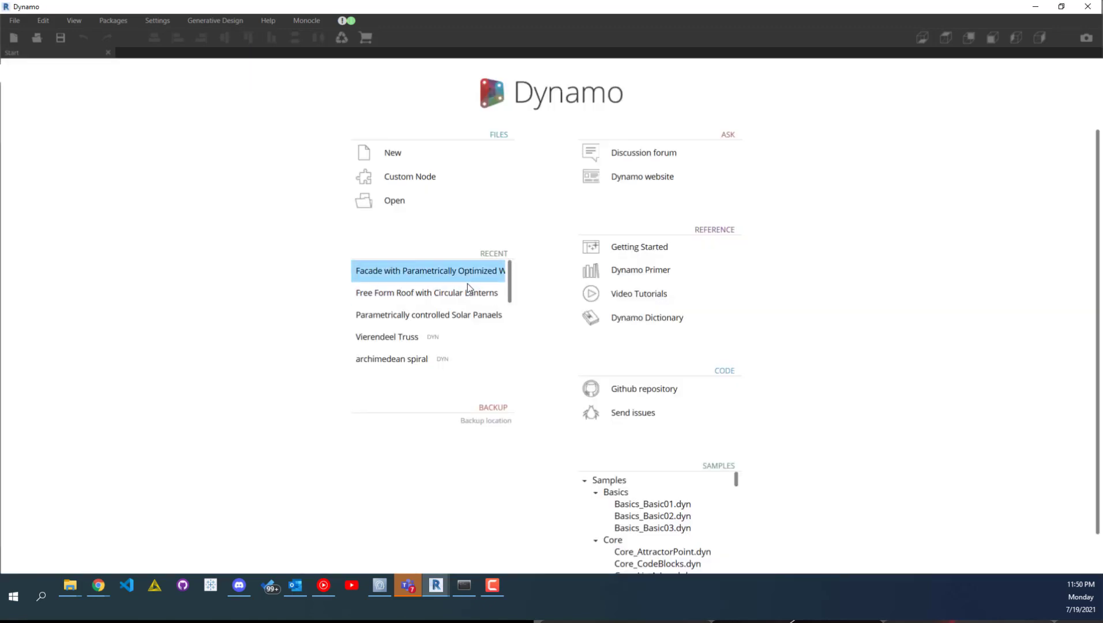
pyautogui.scroll(-2, 453, 324)
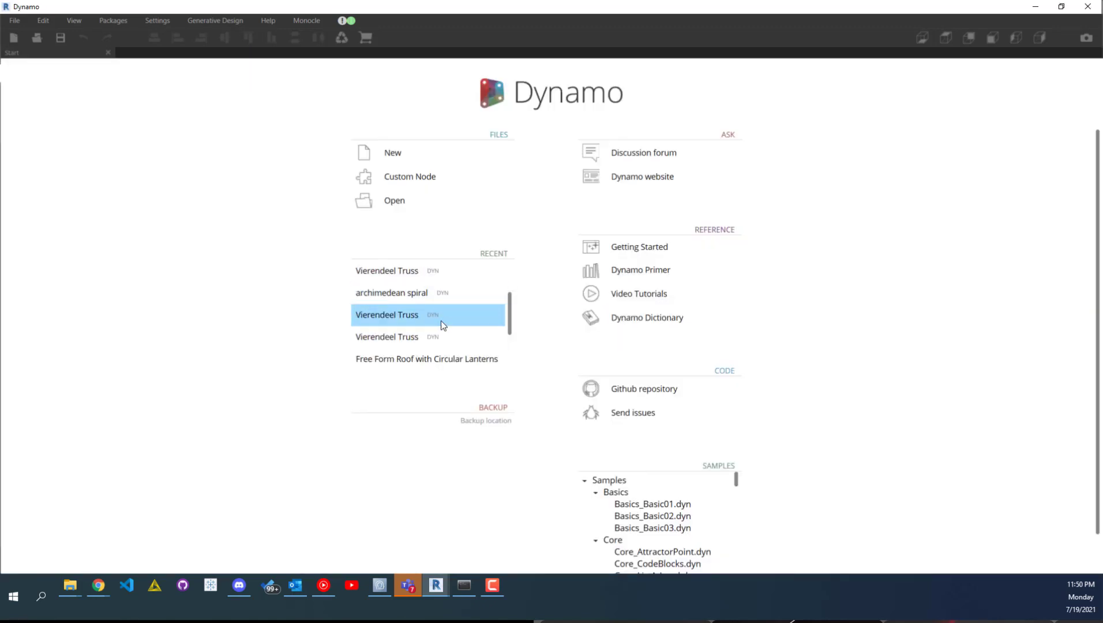
pyautogui.scroll(3, 442, 306)
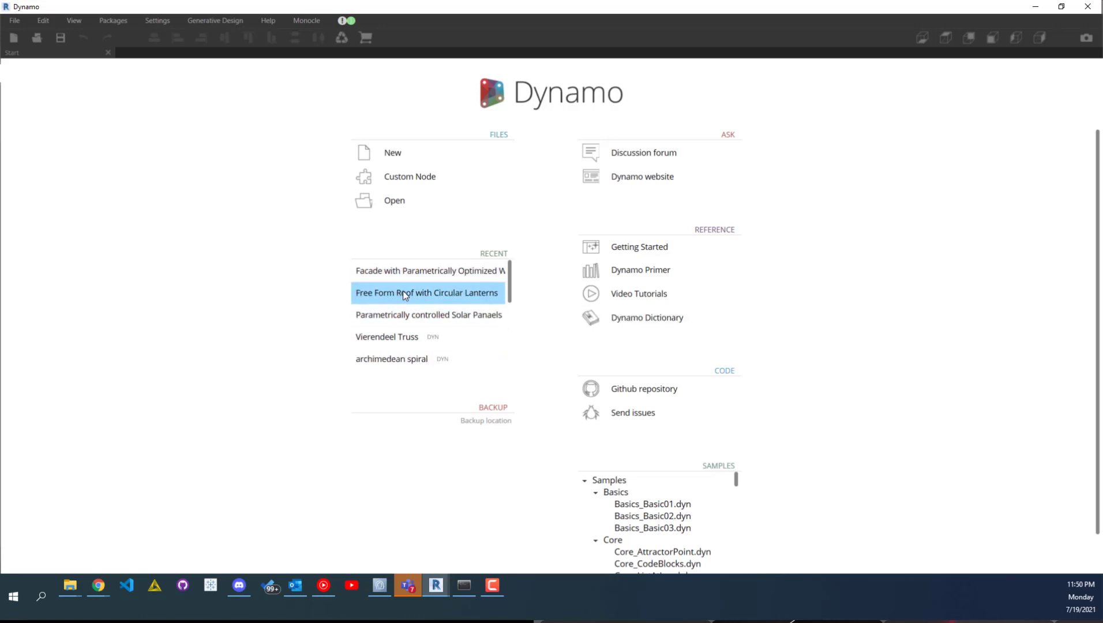